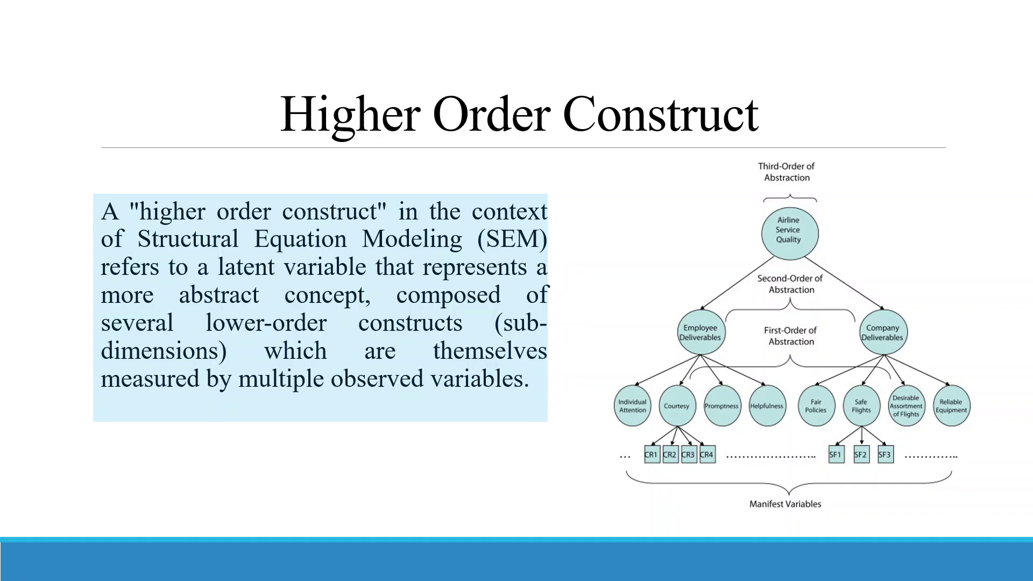
Leave the slide show, switch to jamovi, and inspect the val1–val3 columns.
key(Escape)
mouse_move(740, 565)
click(715, 500)
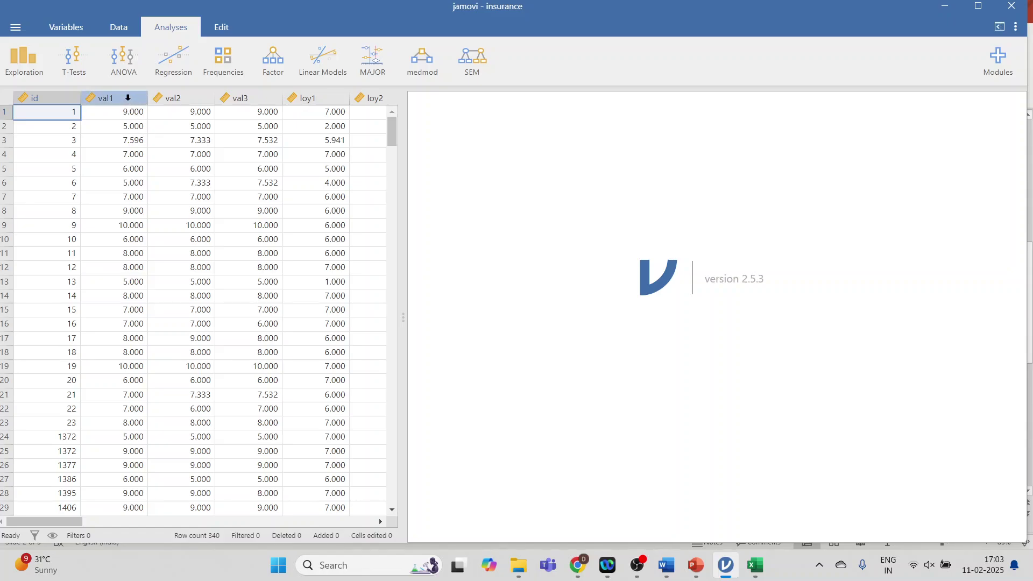
click(128, 98)
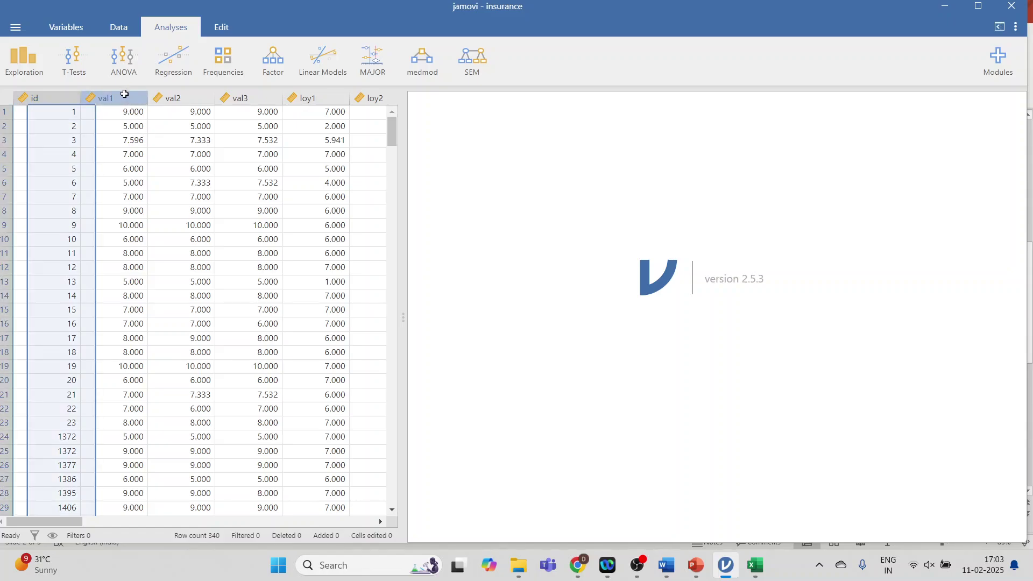
click(178, 98)
click(253, 98)
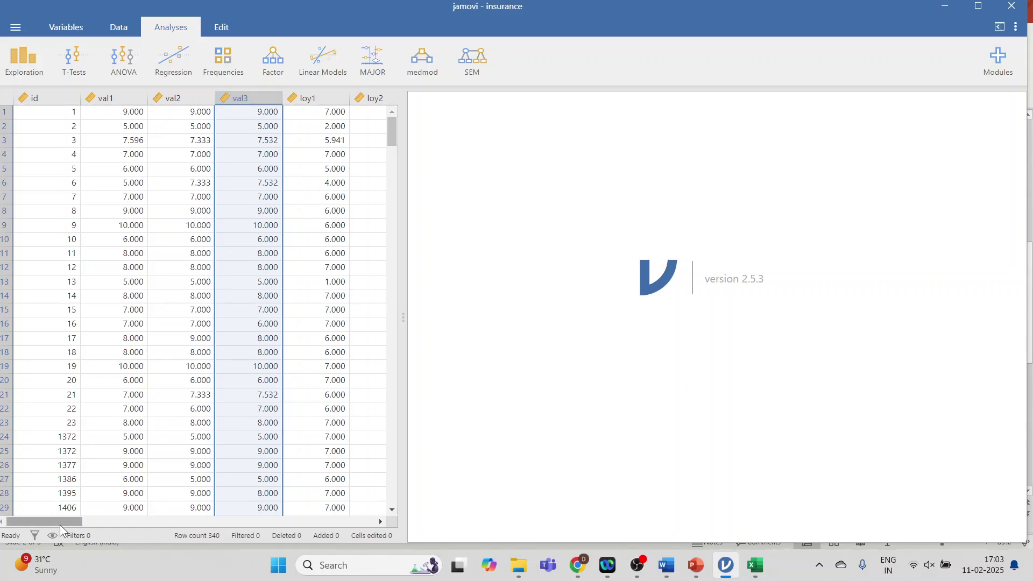
Scroll right and inspect the loy1–loy5 columns.
drag(60, 524, 117, 521)
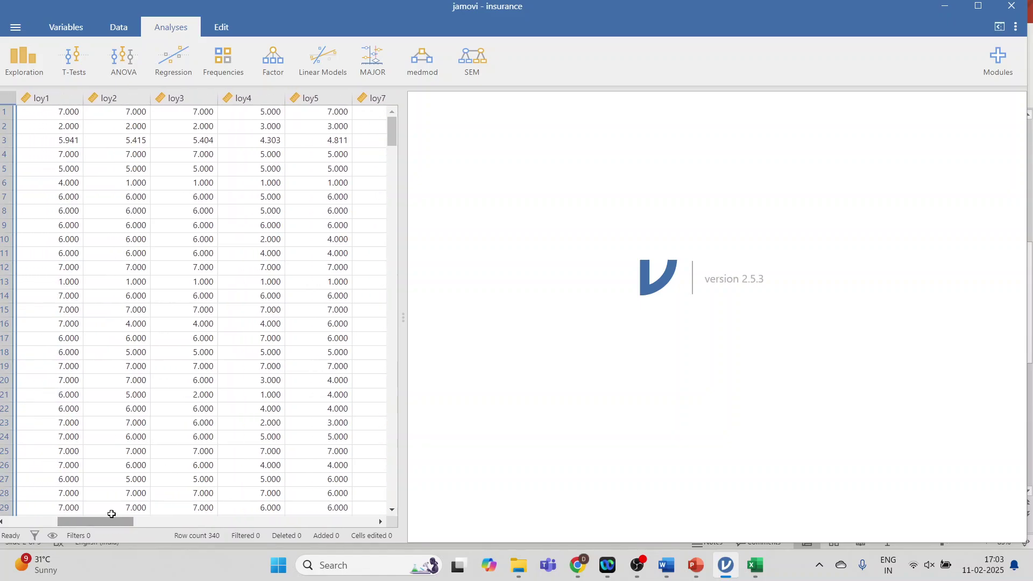
click(53, 97)
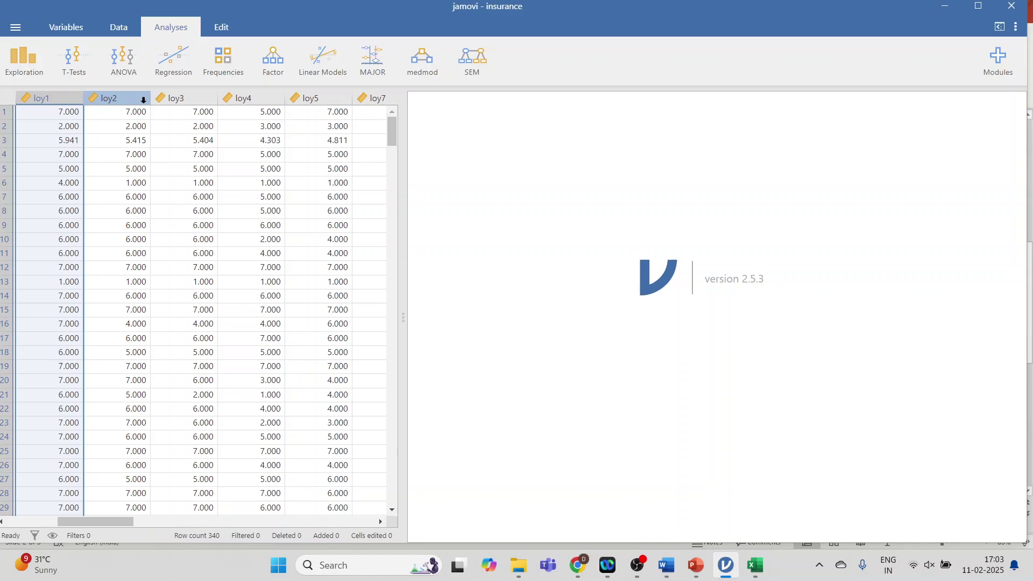
click(114, 98)
click(177, 98)
click(253, 97)
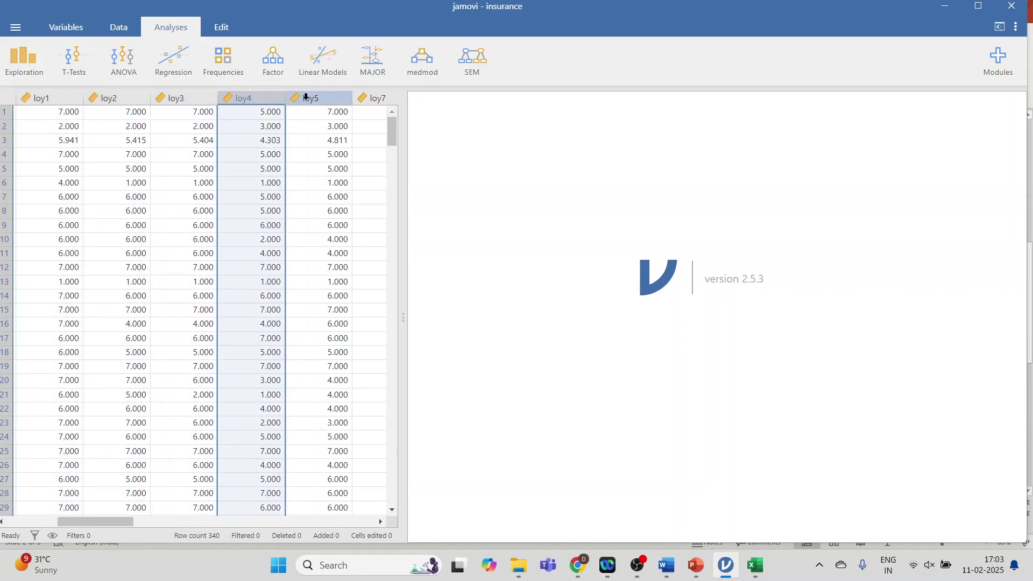
click(305, 97)
Scroll further and inspect the TA1–TA4 and TC1–TC4 columns.
drag(124, 520, 164, 515)
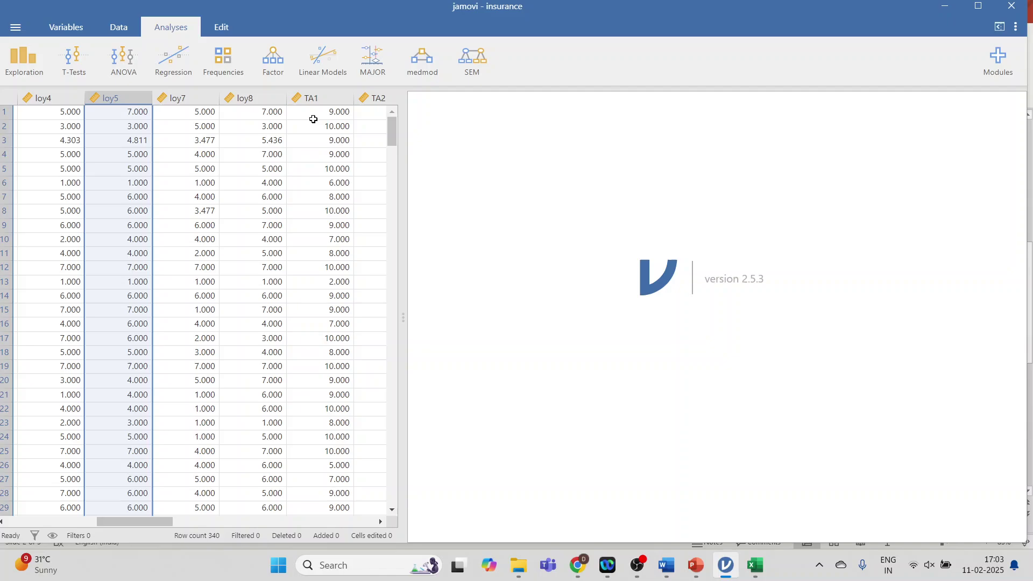
drag(162, 524, 201, 521)
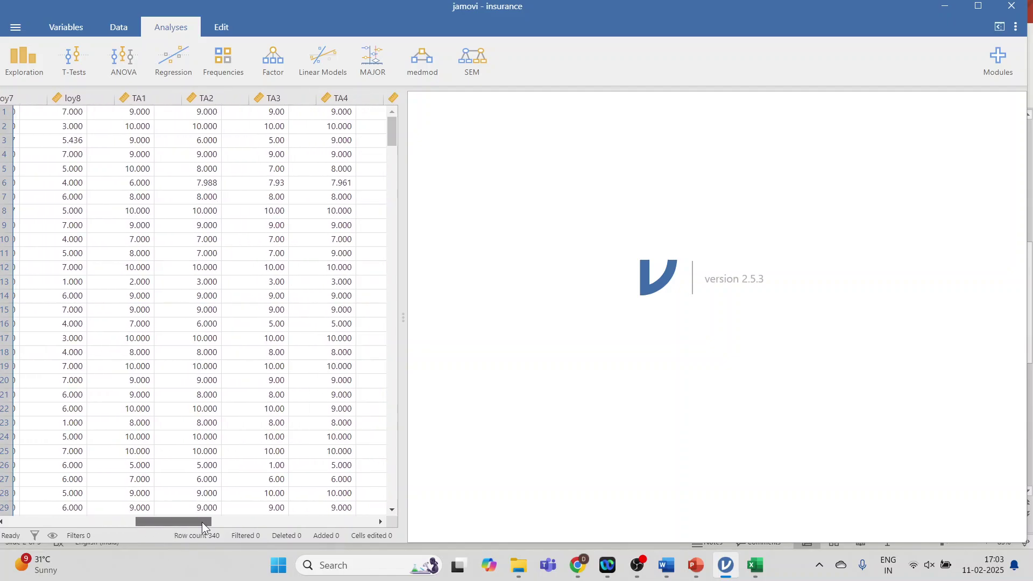
click(147, 98)
click(182, 97)
click(243, 98)
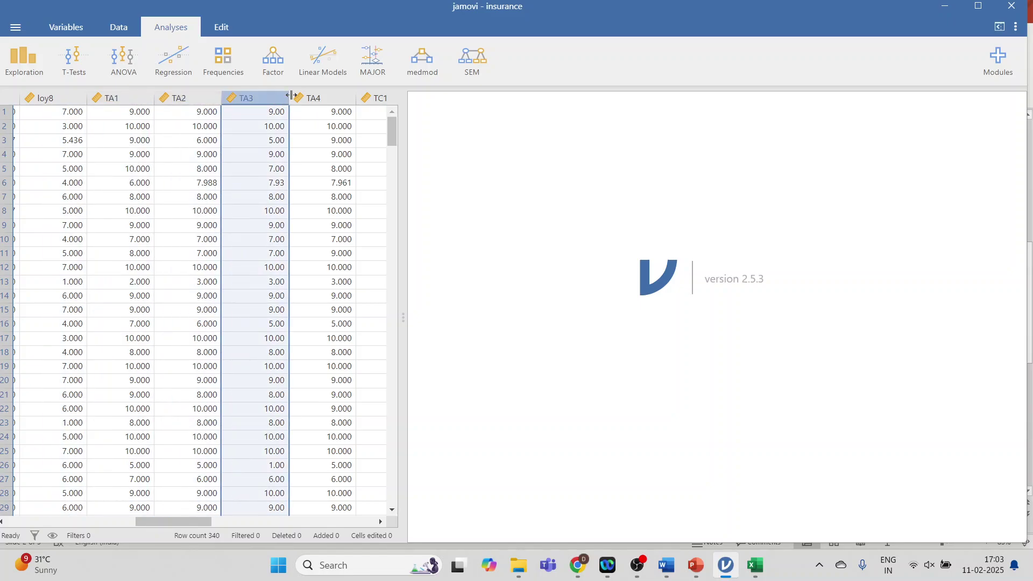
click(302, 95)
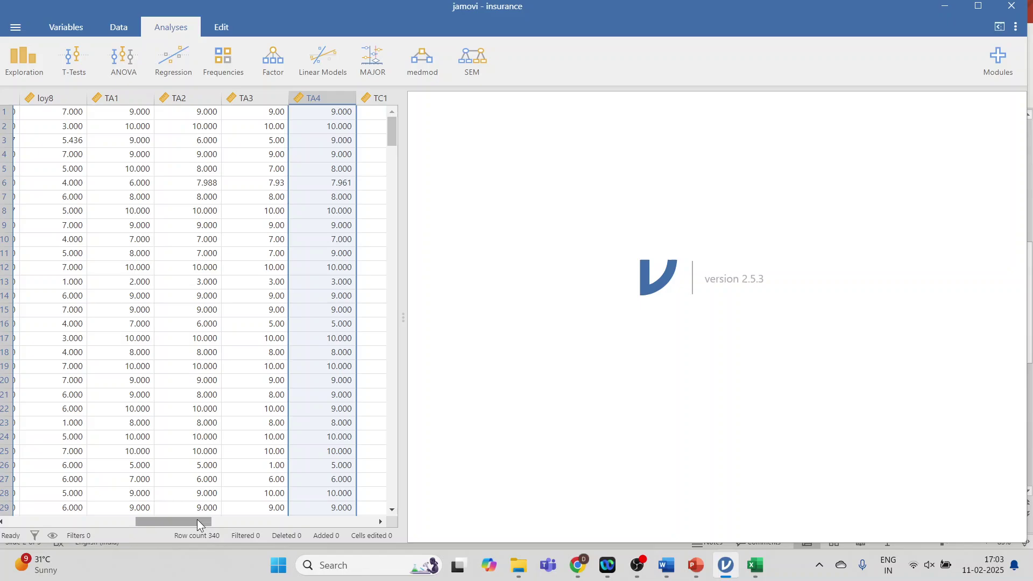
drag(197, 518, 252, 520)
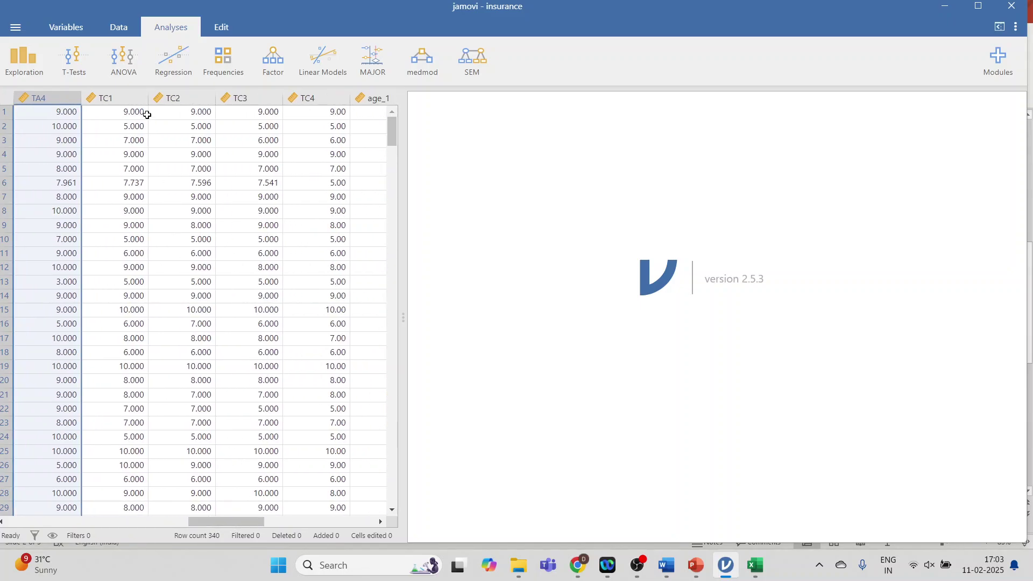
click(129, 99)
click(177, 97)
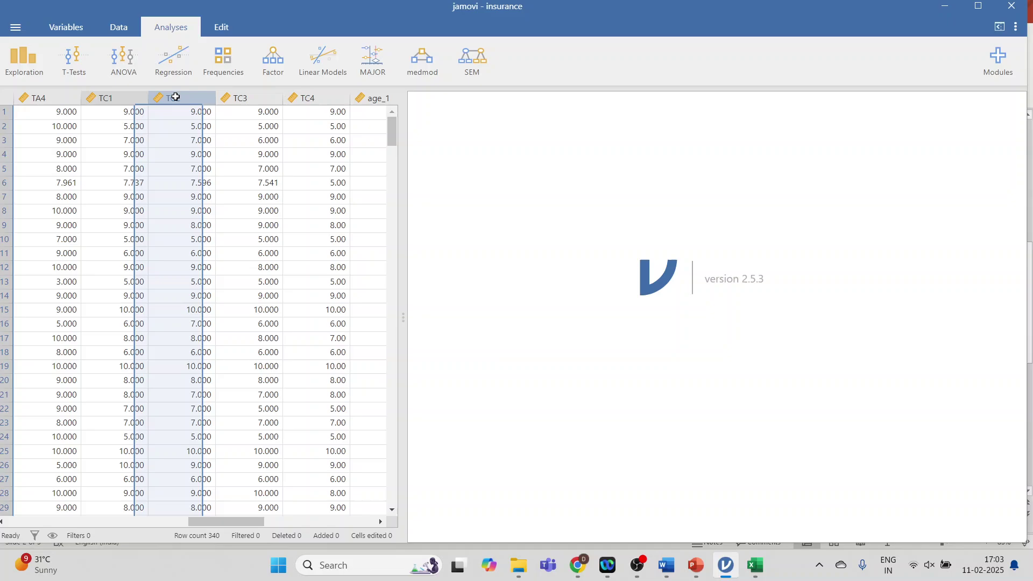
click(239, 99)
click(306, 95)
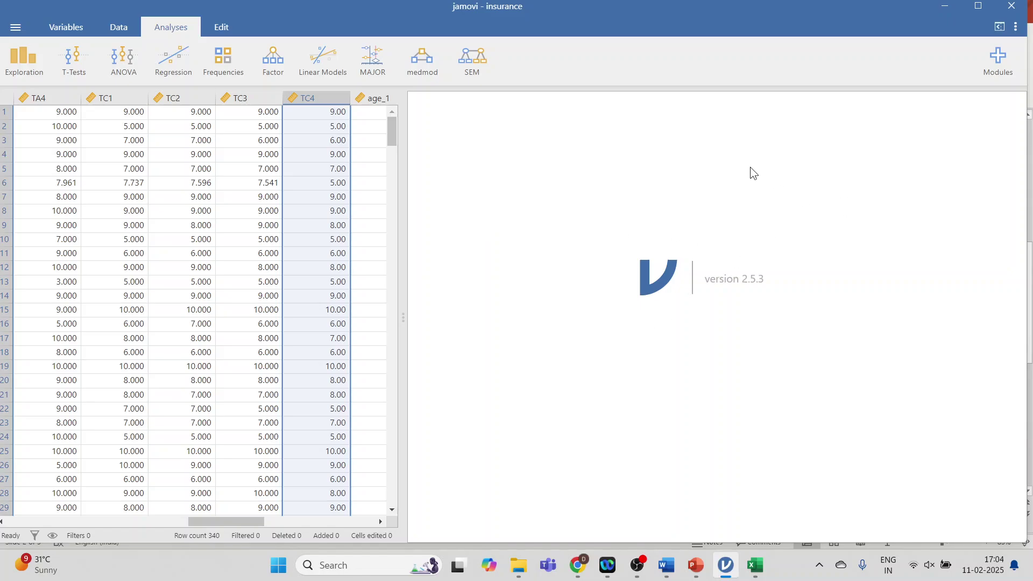
Confirm semlj is installed by searching 'SEM' in the library, then start SEM (interactive).
click(998, 60)
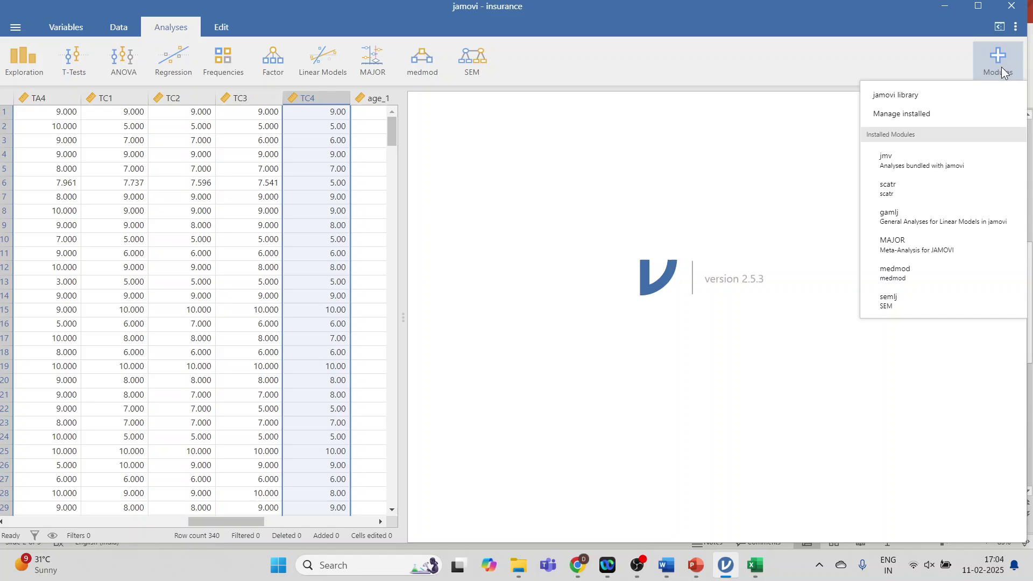
click(934, 94)
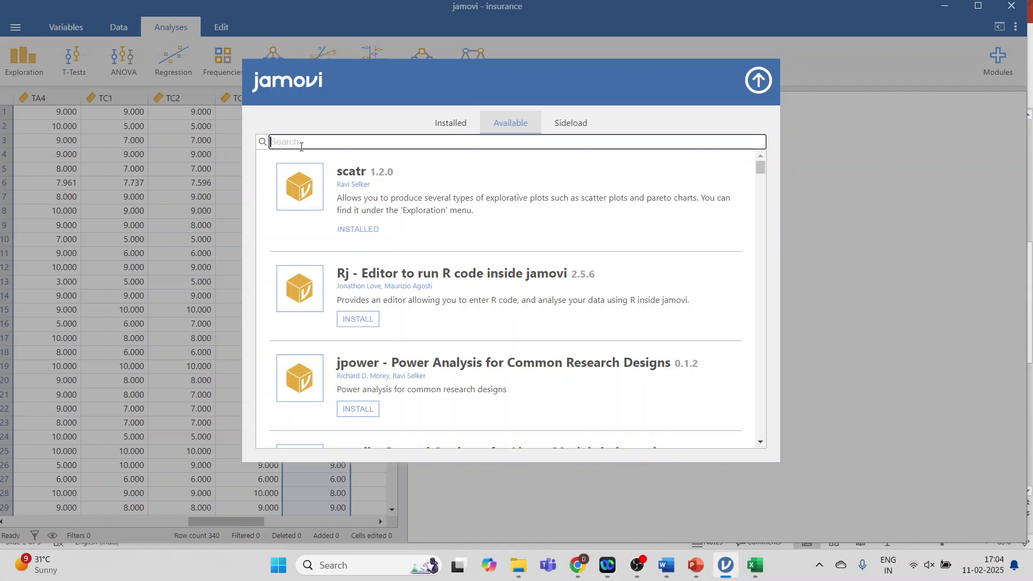
text(SEM)
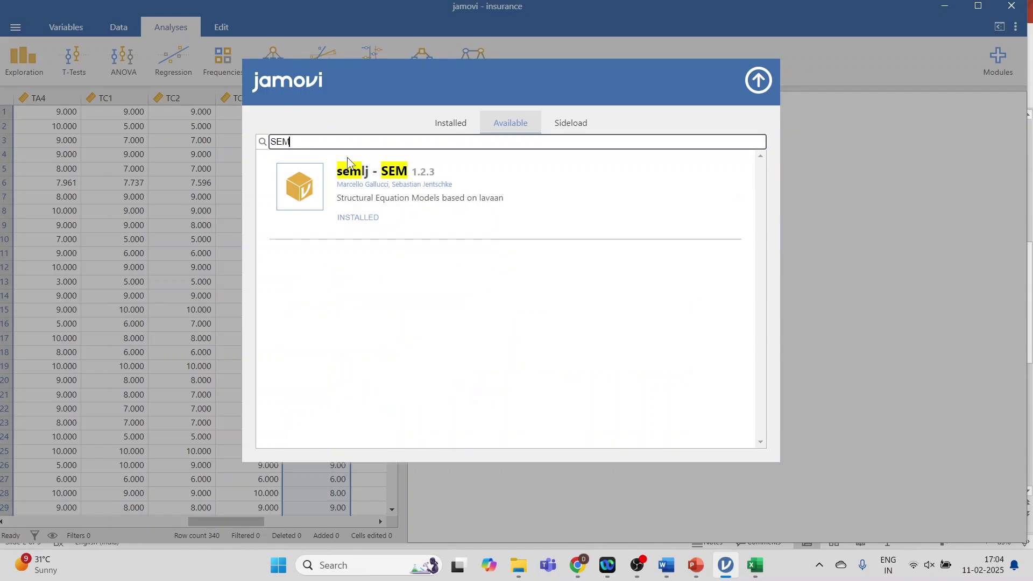
click(753, 83)
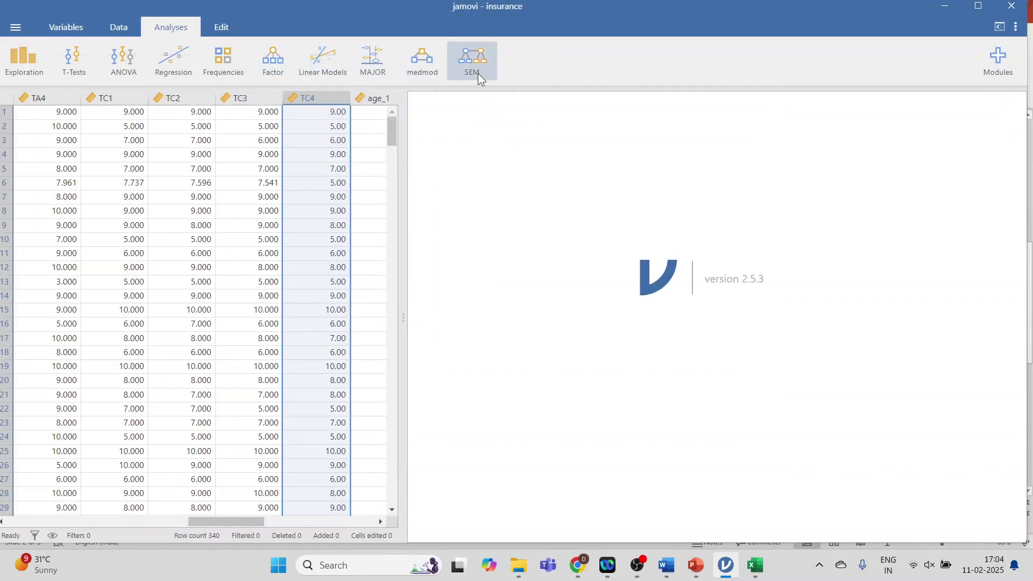
click(478, 73)
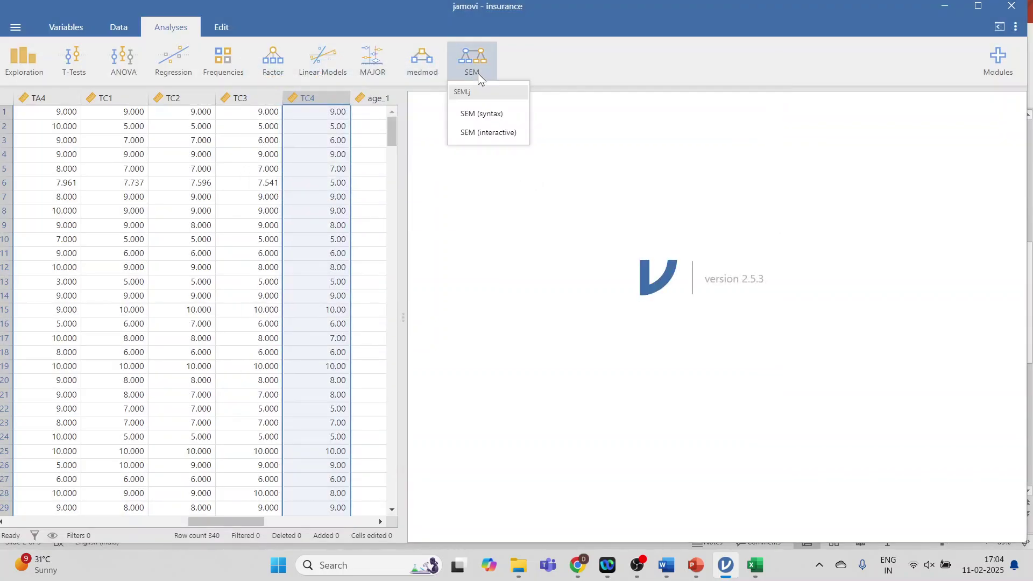
click(488, 133)
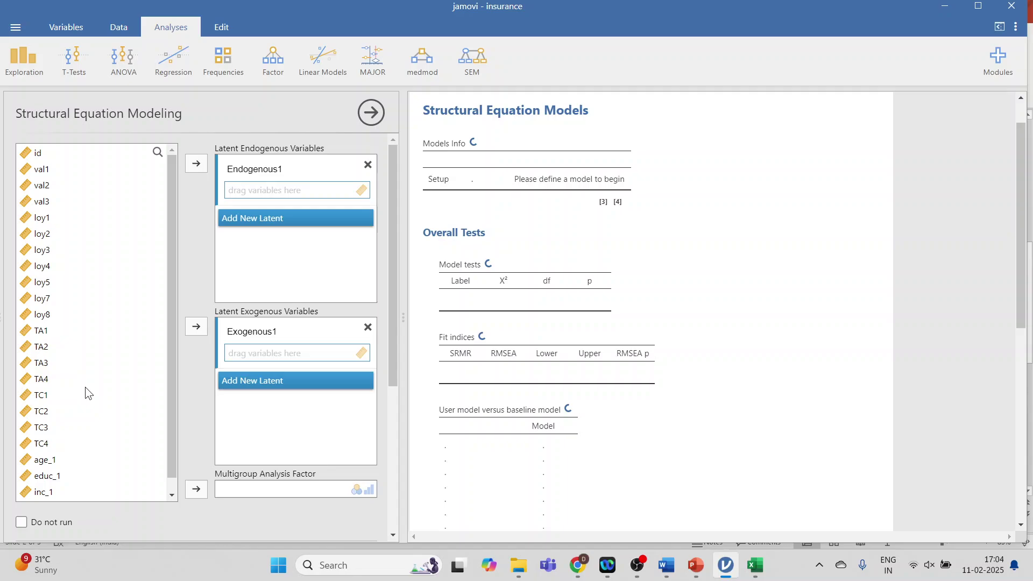
Load TC1–TC4 onto the endogenous latent and name it TrustCo.
click(64, 393)
key(shift+Down)
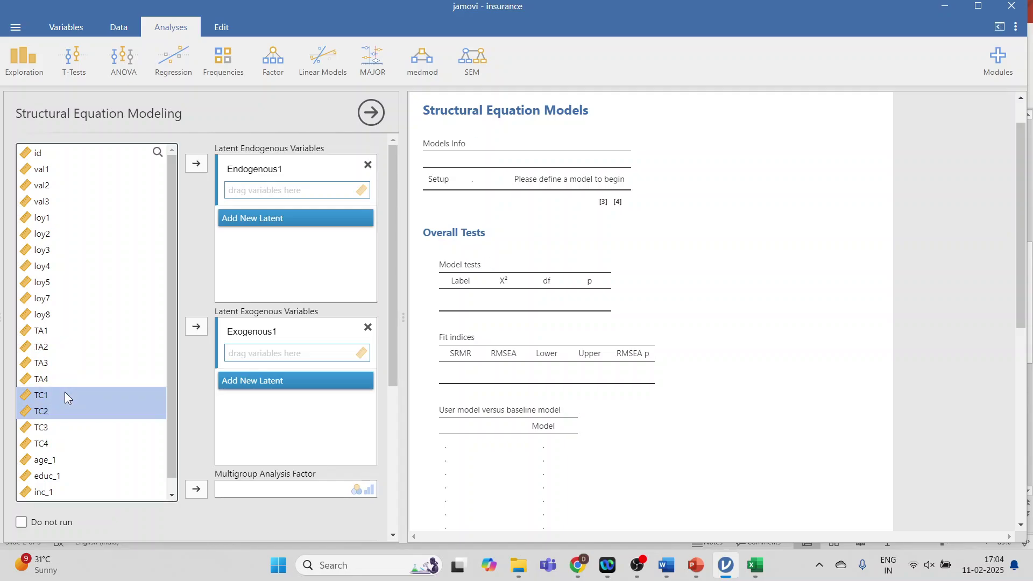
key(shift+Down)
key(shift+Down)
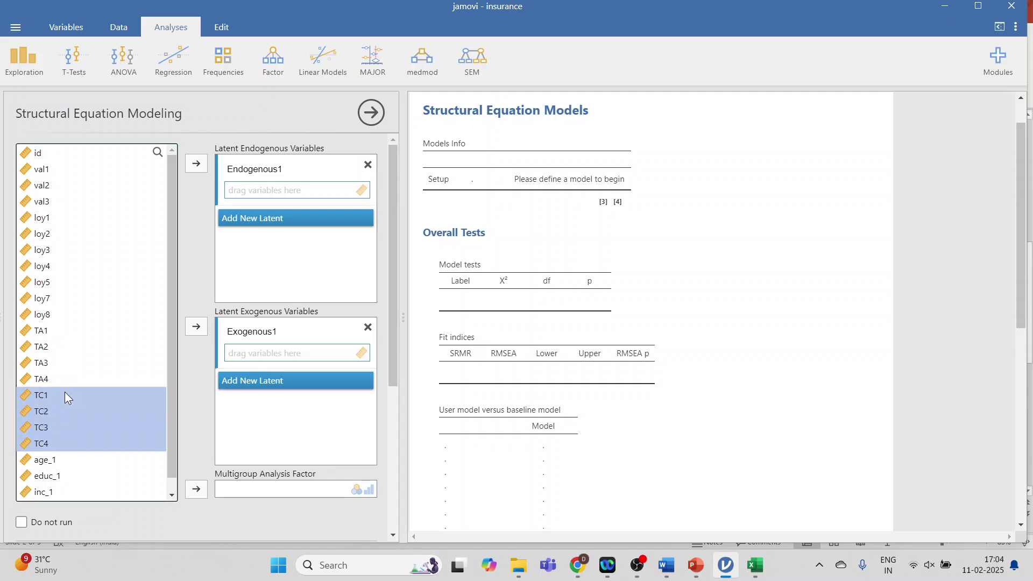
click(197, 163)
click(251, 170)
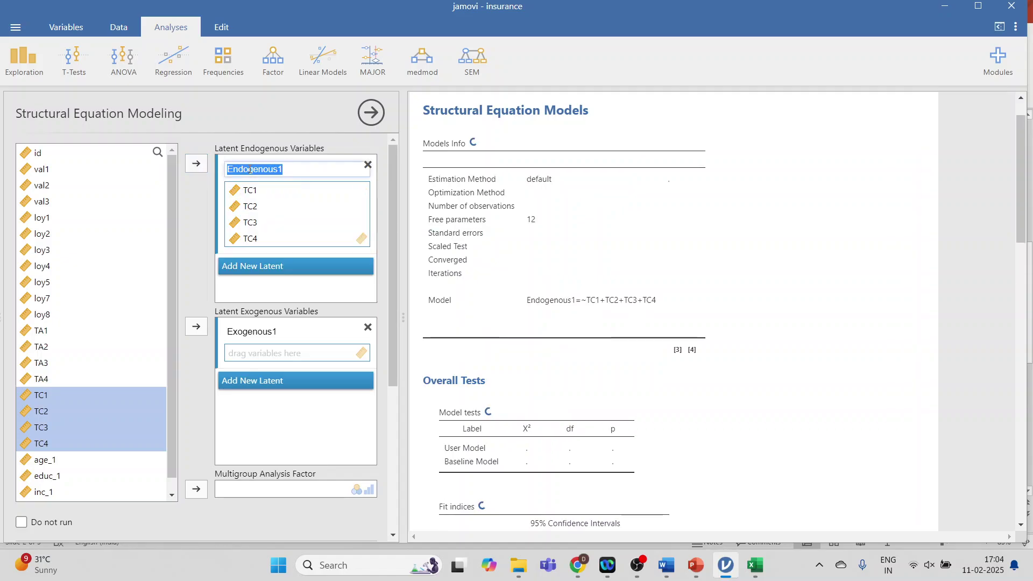
text(Trust)
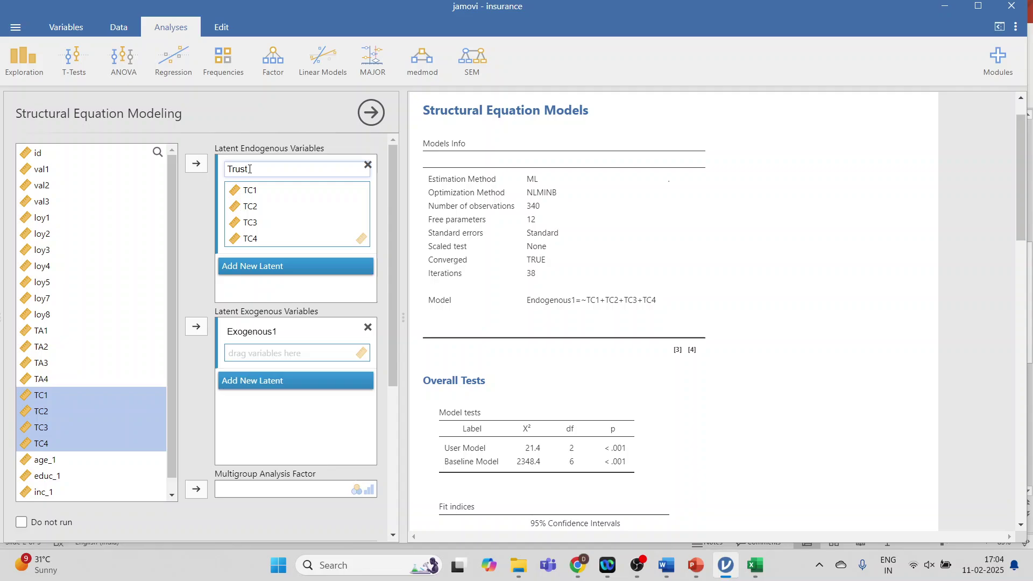
text(Co)
Create exogenous latent Value measured by val1–val3.
click(51, 171)
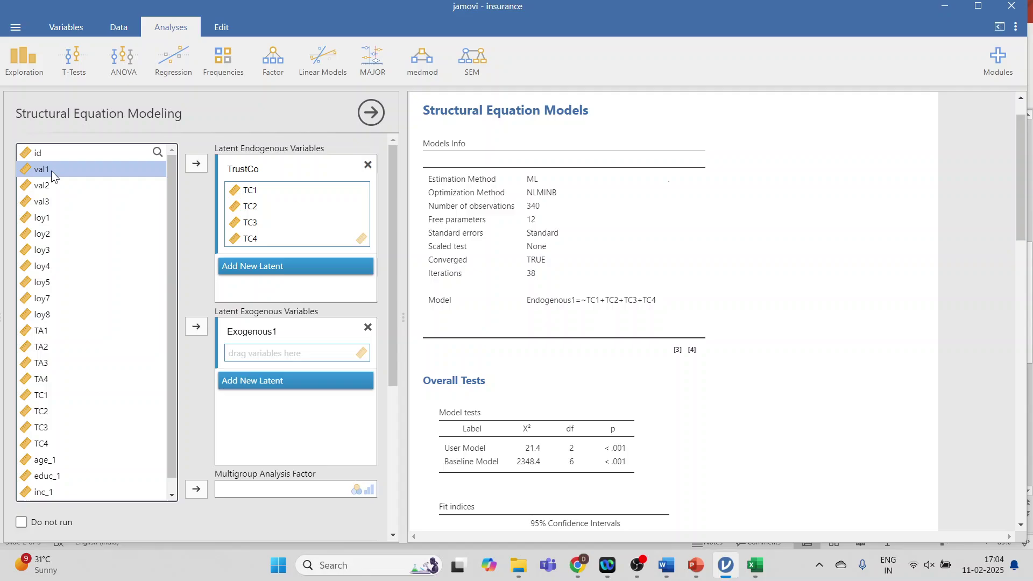
key(shift+Down)
key(shift+Down)
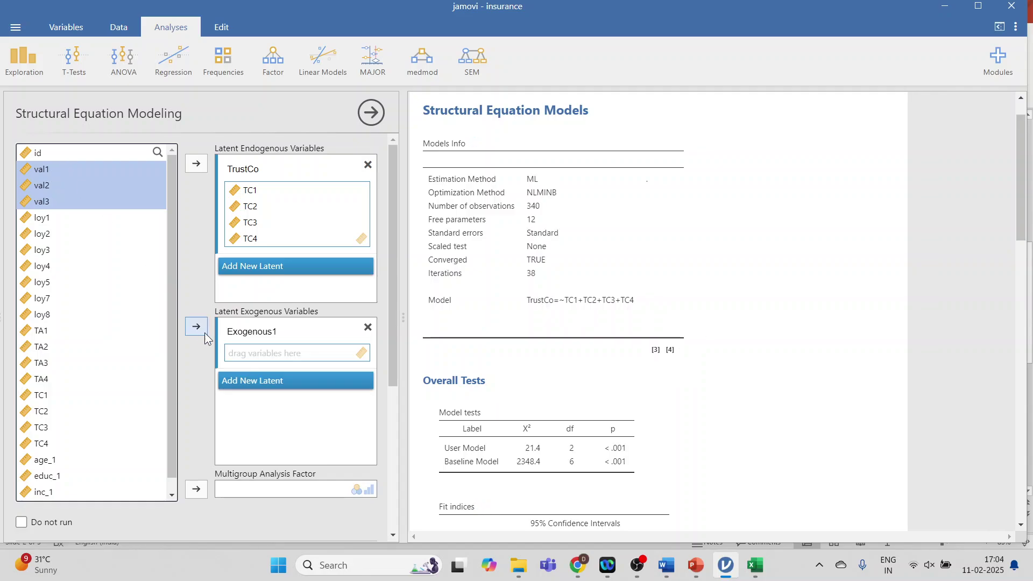
click(196, 326)
click(234, 330)
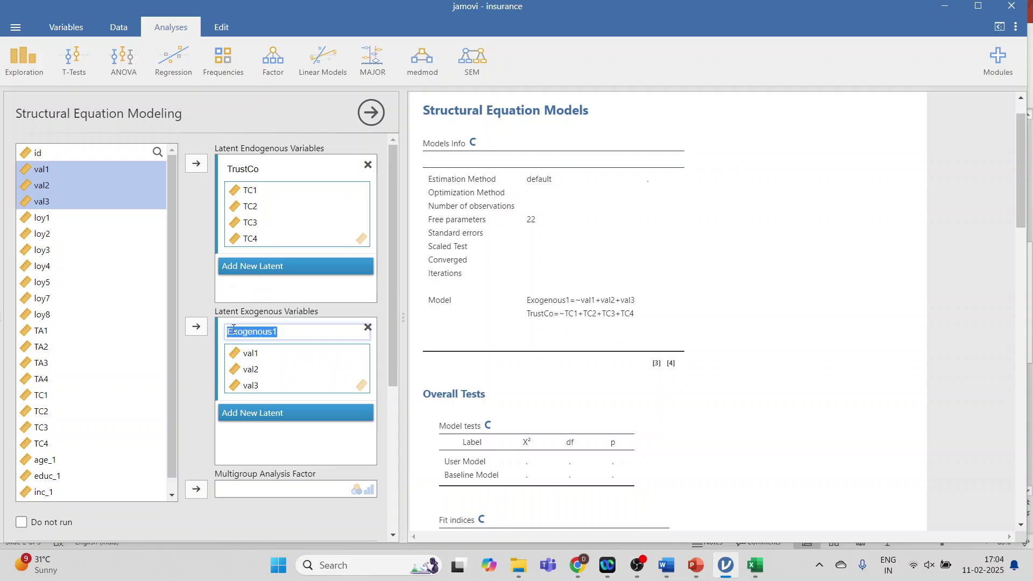
text(value)
key(BackSpace)
key(BackSpace)
key(BackSpace)
key(BackSpace)
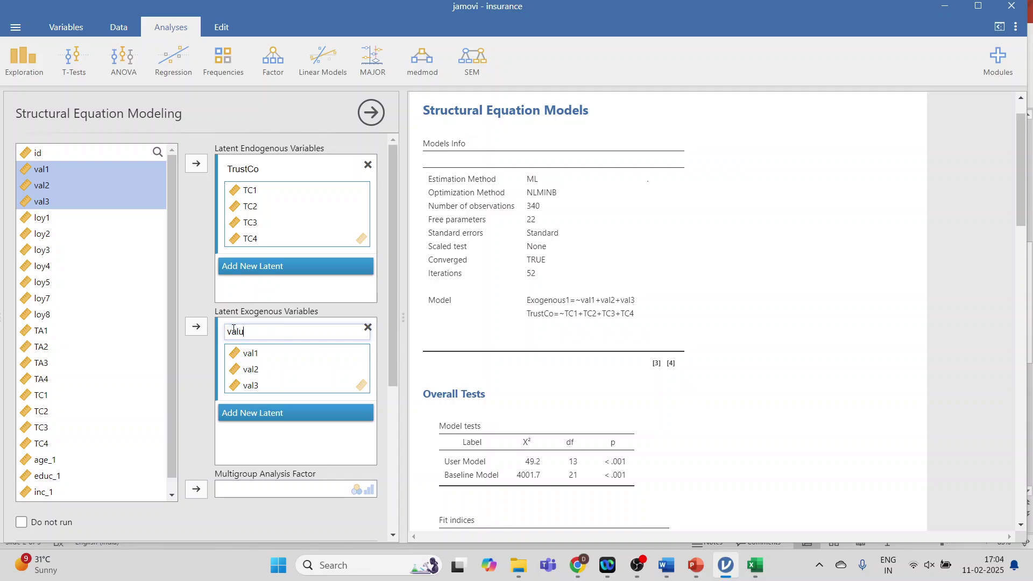
key(BackSpace)
text(Value)
Add a second exogenous latent Loyalty measured by the loy items.
click(256, 414)
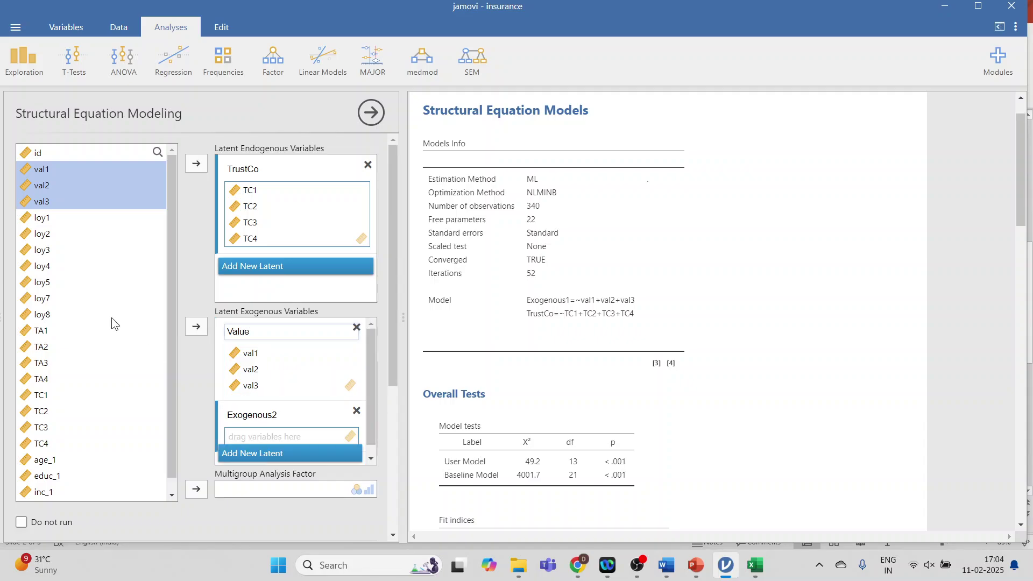
click(48, 219)
key(shift+Down)
key(shift+Down)
key(shift+Down)
key(shift+Down)
key(shift+Down)
key(shift+Down)
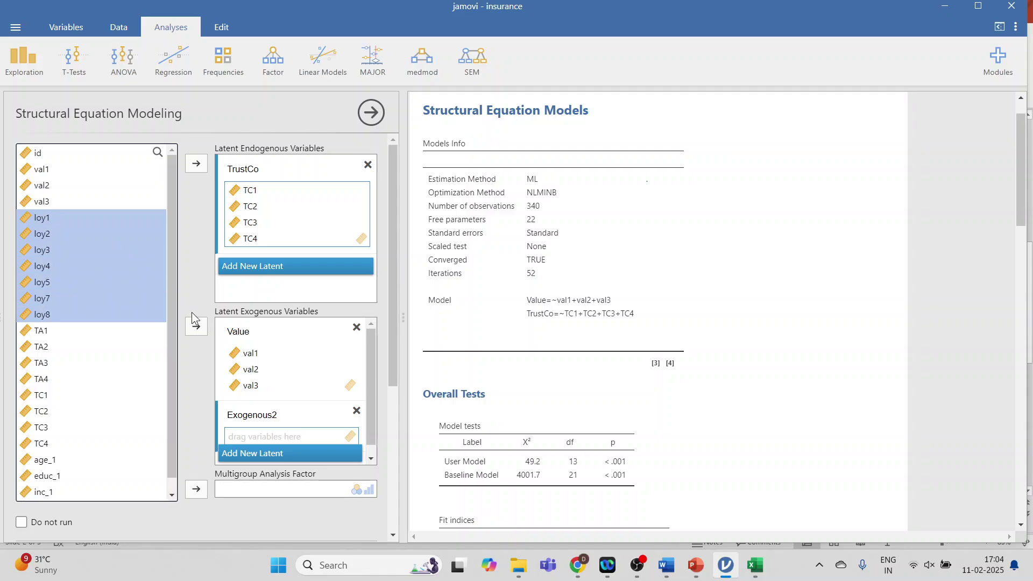
click(196, 327)
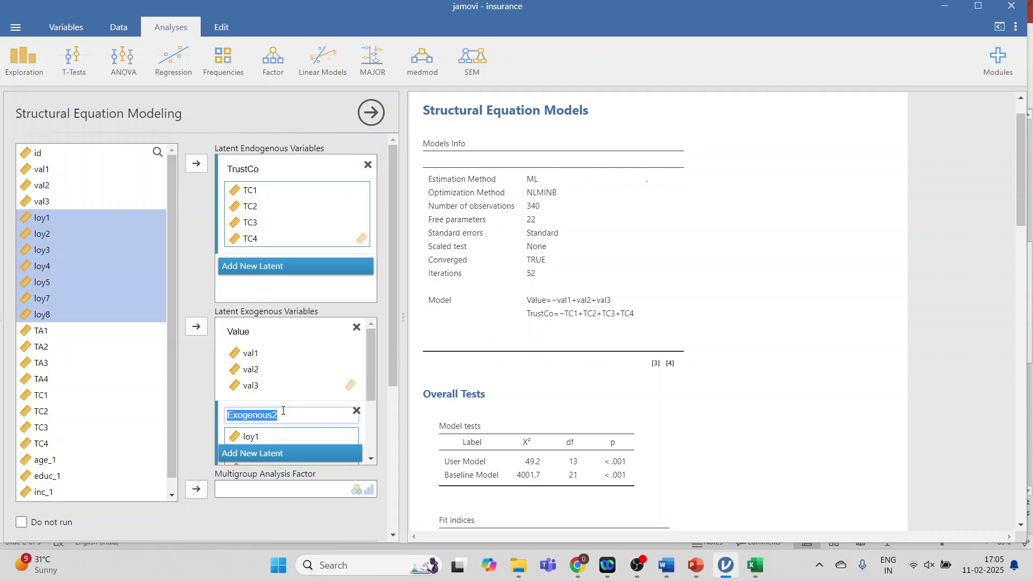
text(Loyalty)
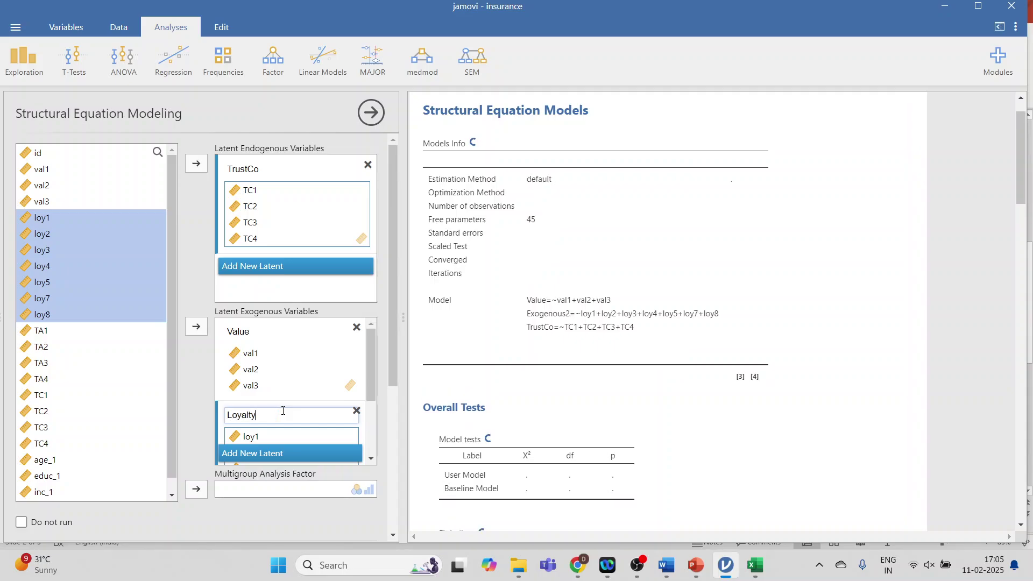
Add a third exogenous latent TrustAgents measured by TA1–TA4.
click(281, 449)
scroll(316, 377, down, 3)
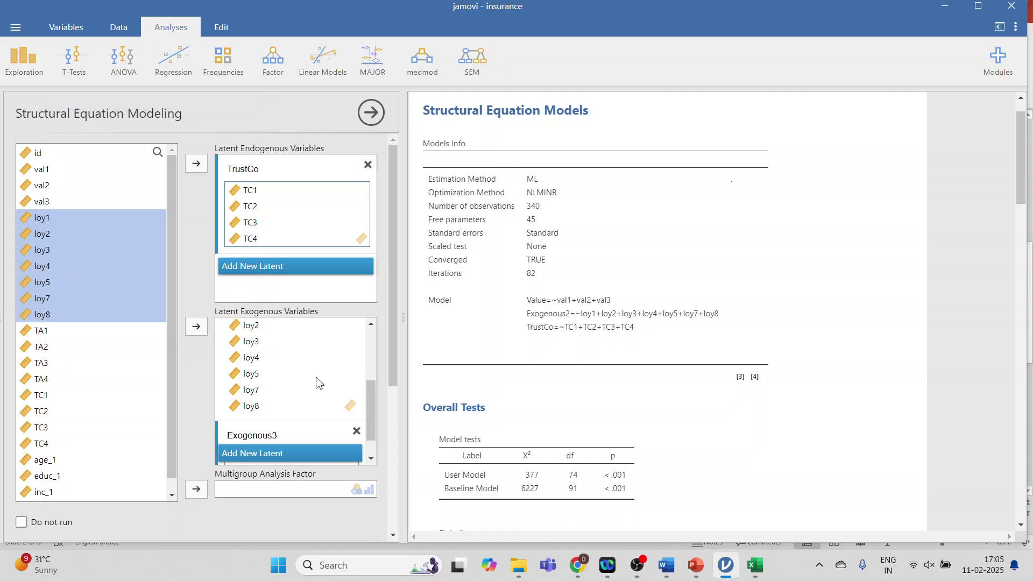
scroll(315, 376, down, 2)
click(47, 333)
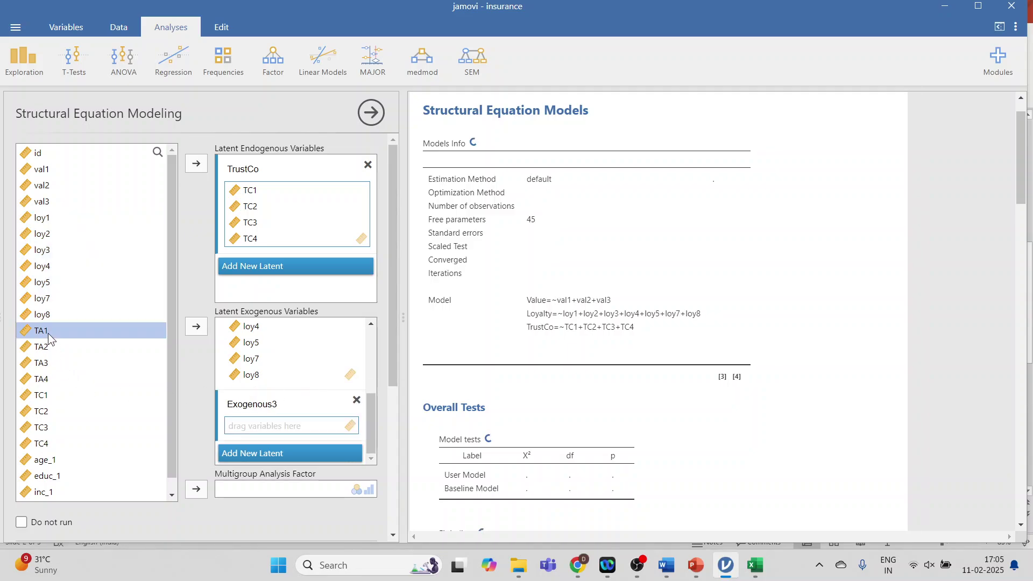
key(shift+Down)
key(shift+Down)
key(shift+Down)
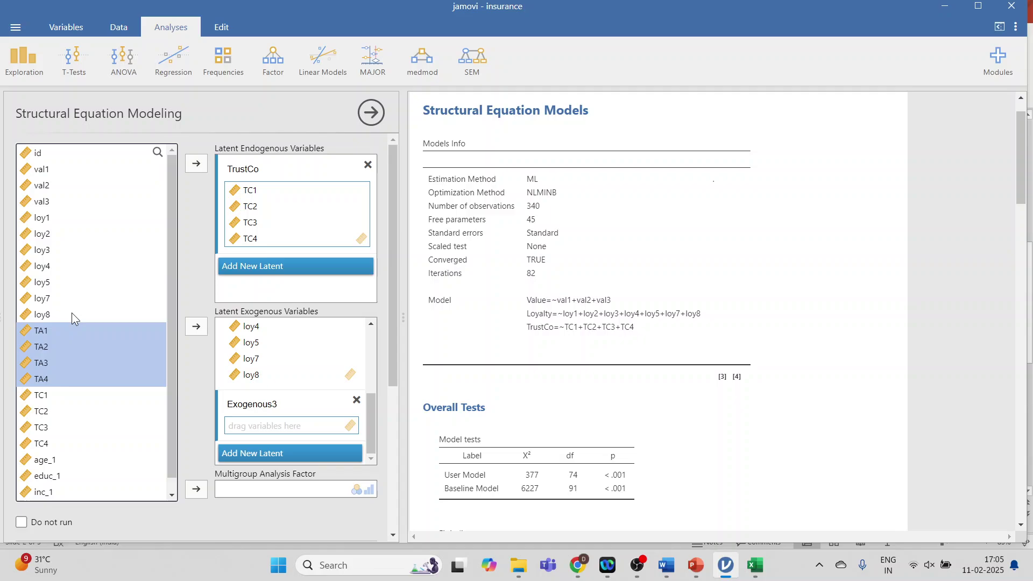
click(196, 326)
click(281, 404)
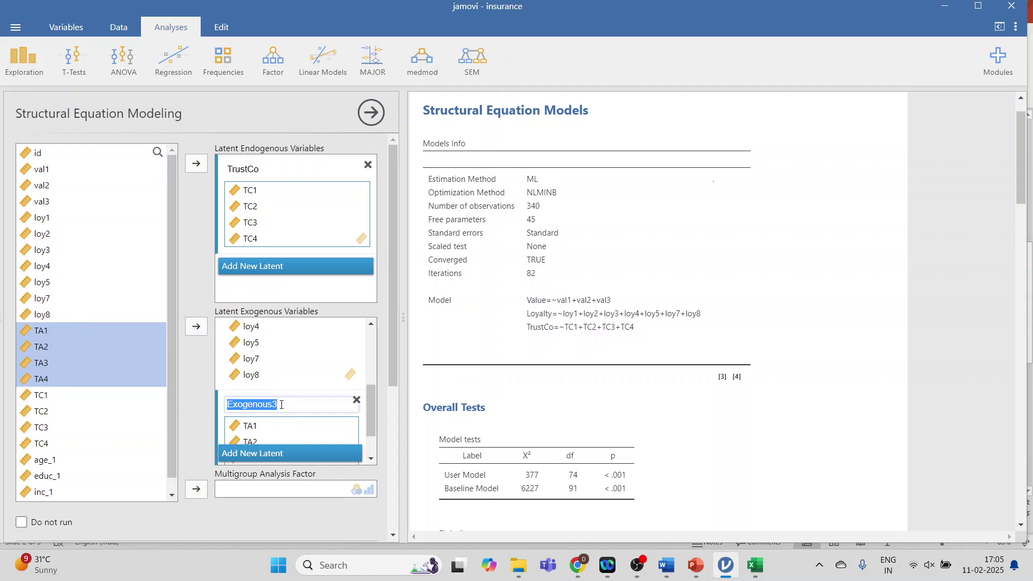
text(Trust)
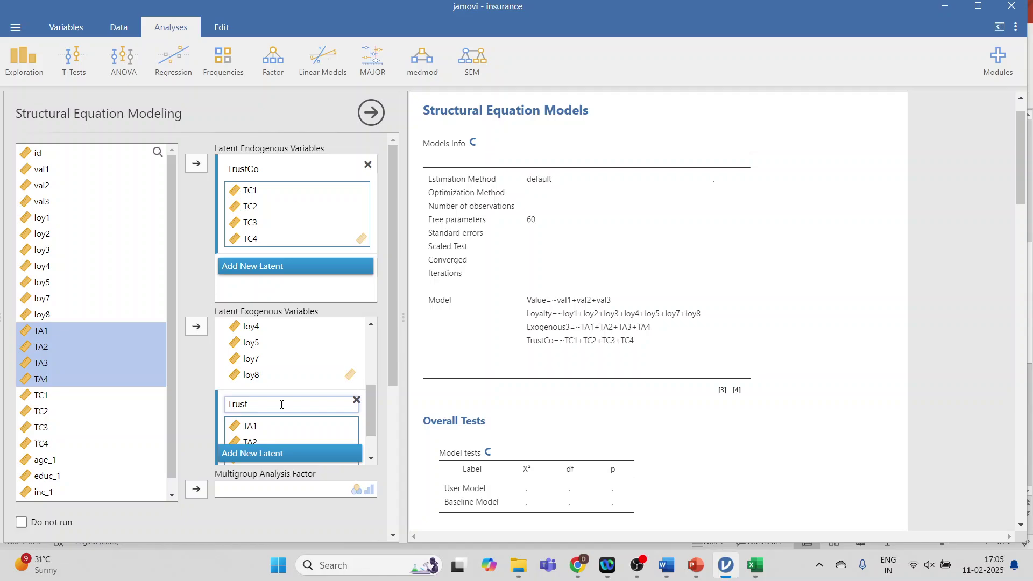
text(Agents)
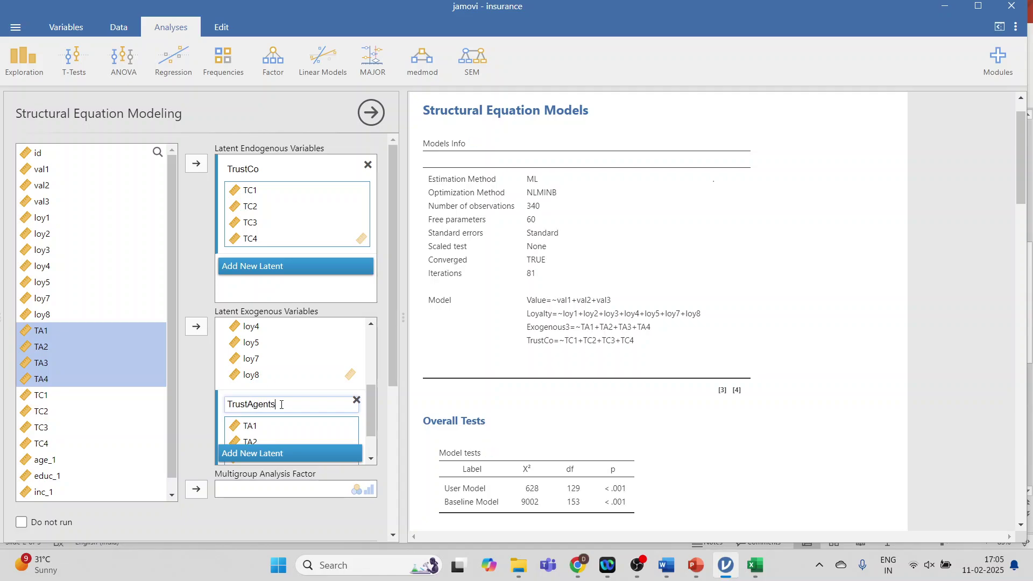
scroll(195, 280, down, 5)
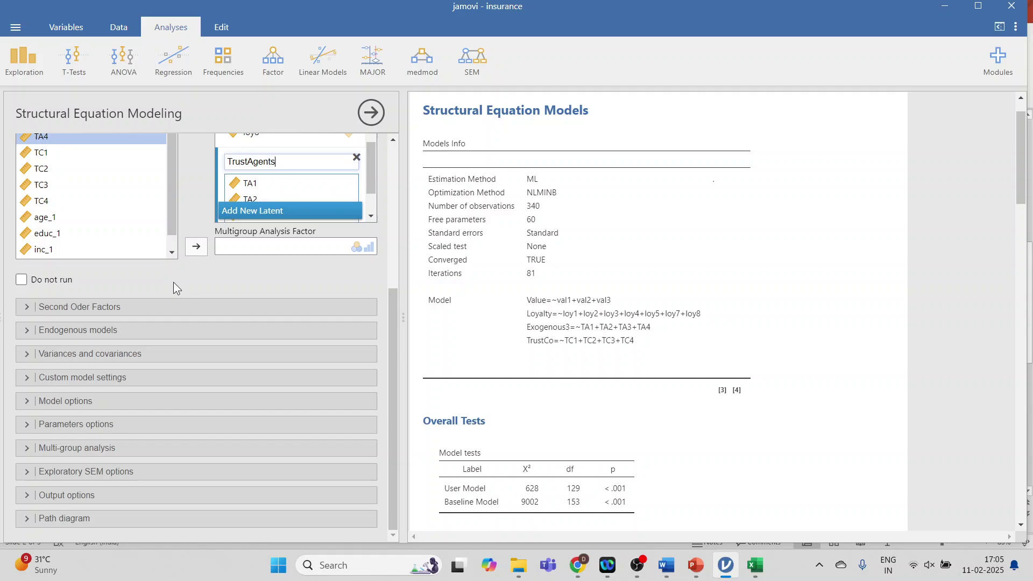
Turn on the path diagram and view TrustCo, TrustAgents, Loyalty and Value with their loadings.
click(25, 518)
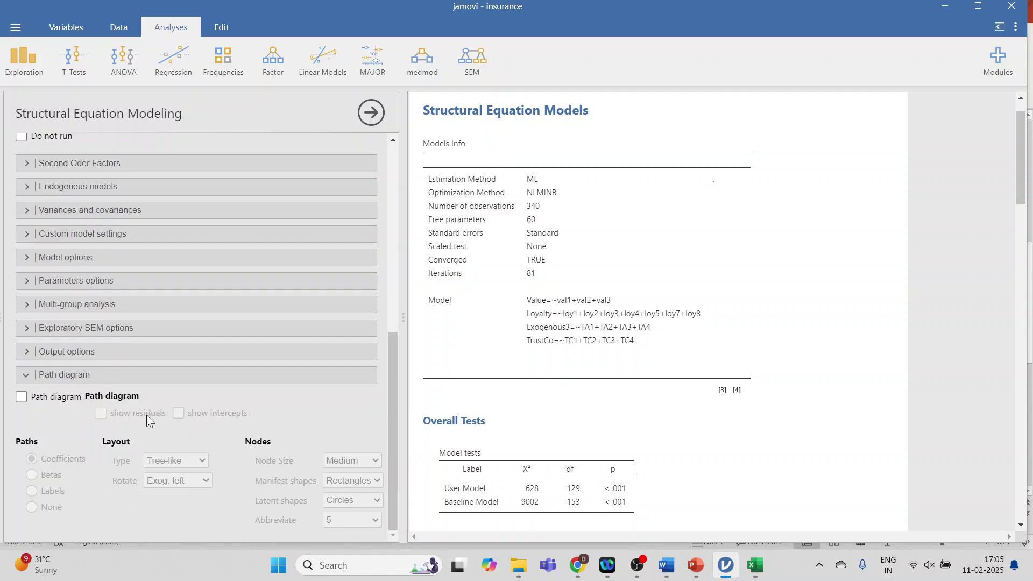
click(21, 397)
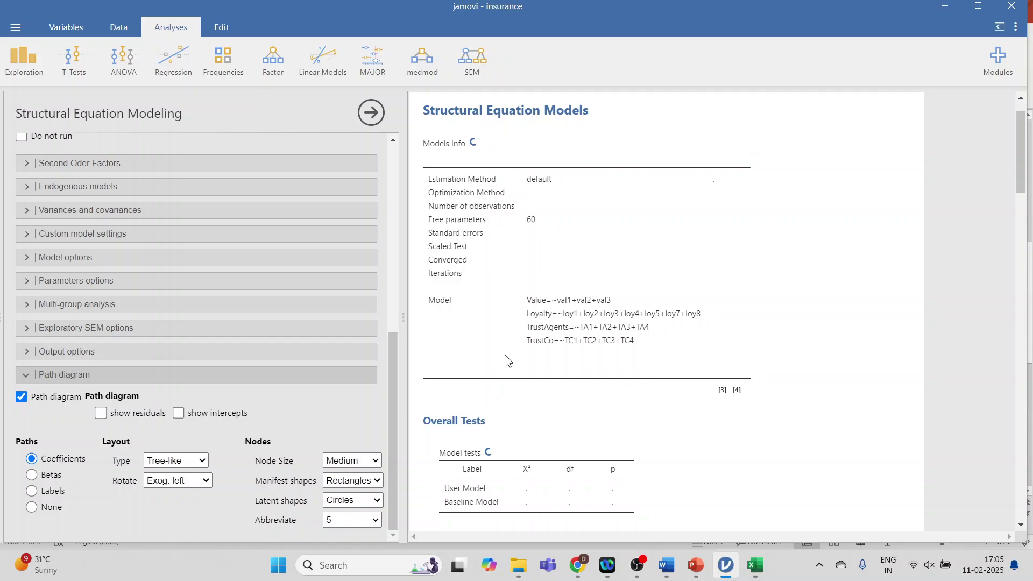
scroll(901, 274, down, 10)
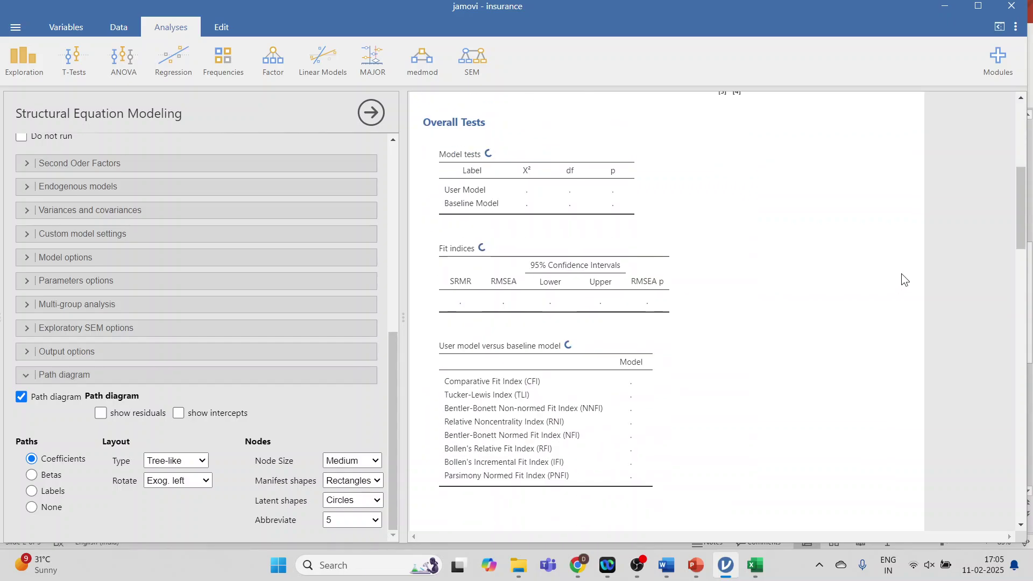
scroll(901, 273, down, 15)
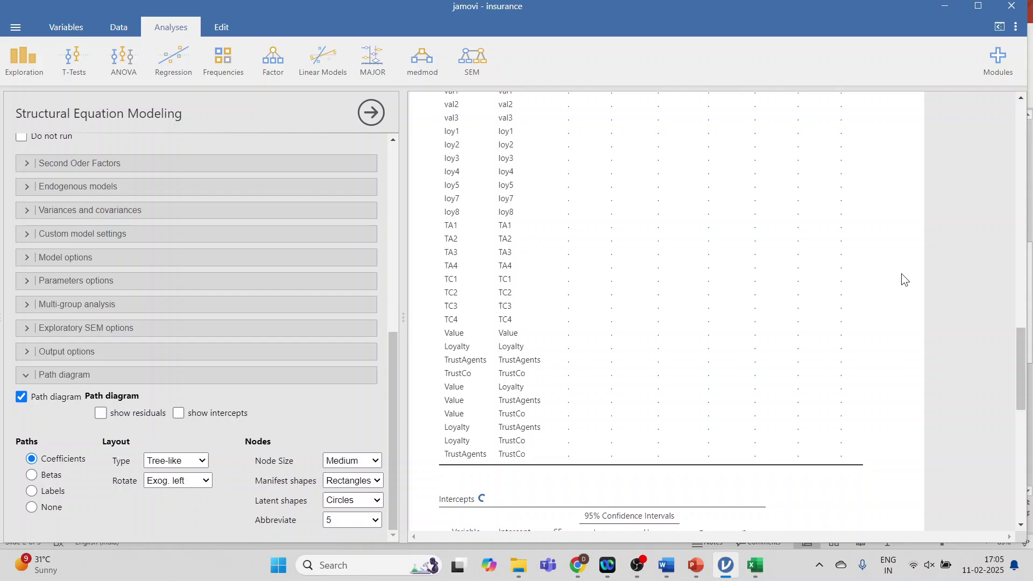
scroll(902, 274, down, 8)
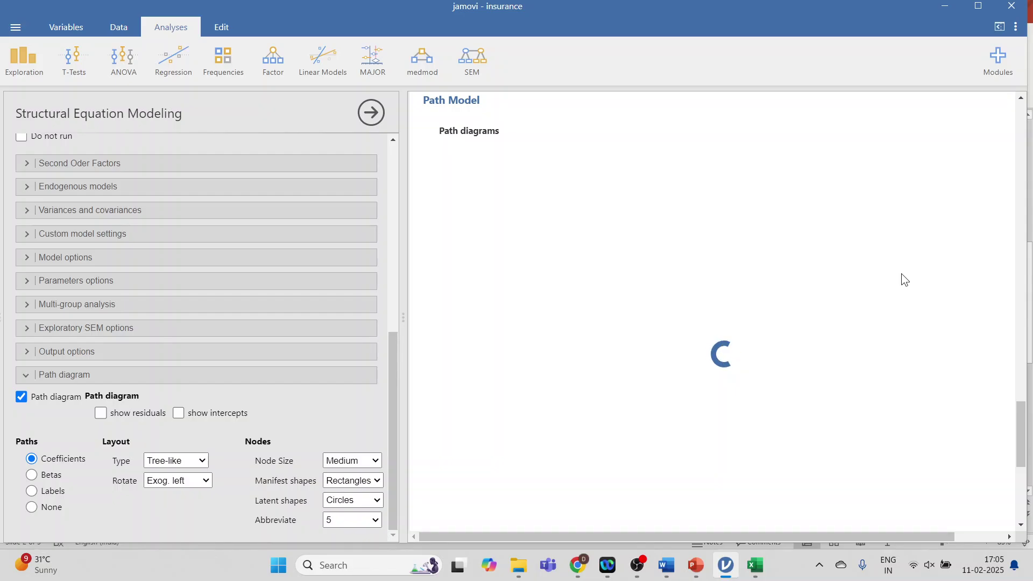
drag(404, 267, 448, 266)
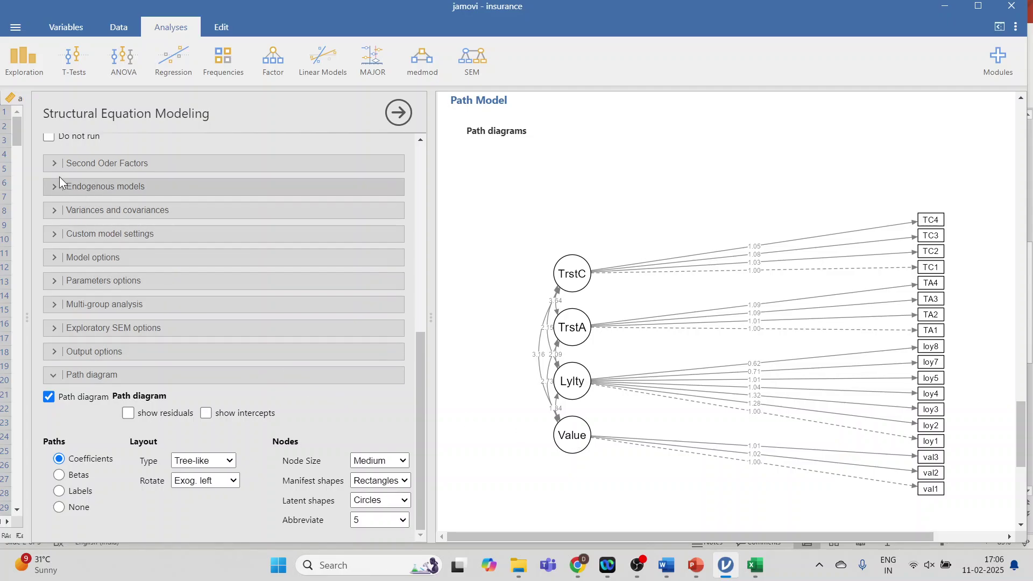
Make second-order factor HOC from Value and Loyalty, then expand Endogenous models.
click(53, 164)
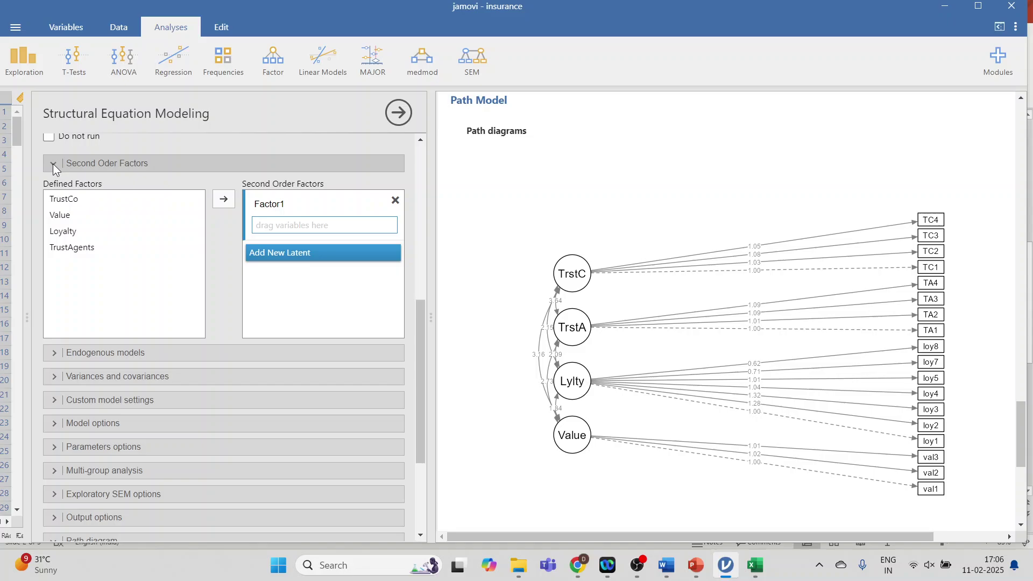
click(67, 215)
click(225, 199)
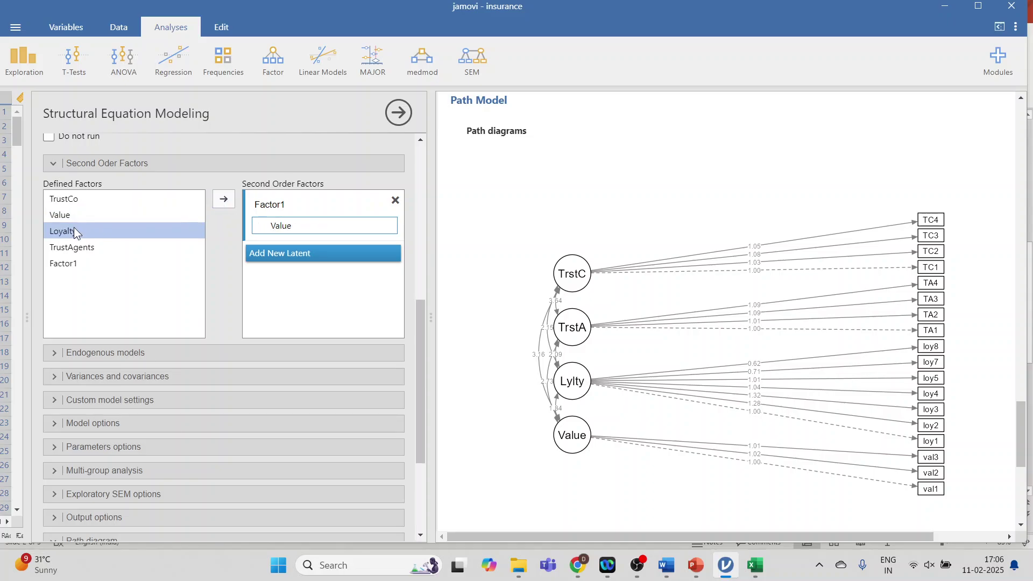
click(217, 203)
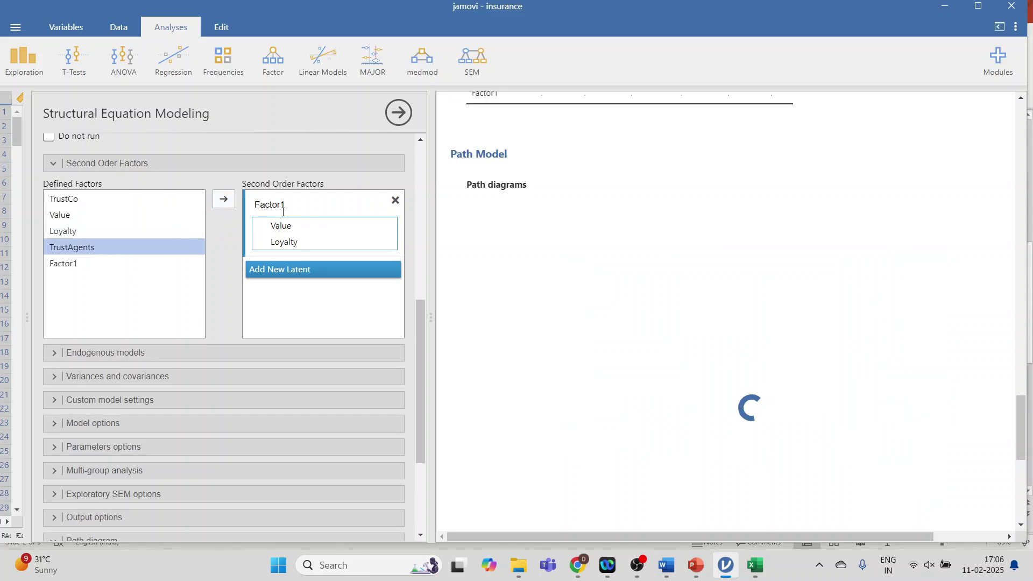
click(285, 206)
text(HOC)
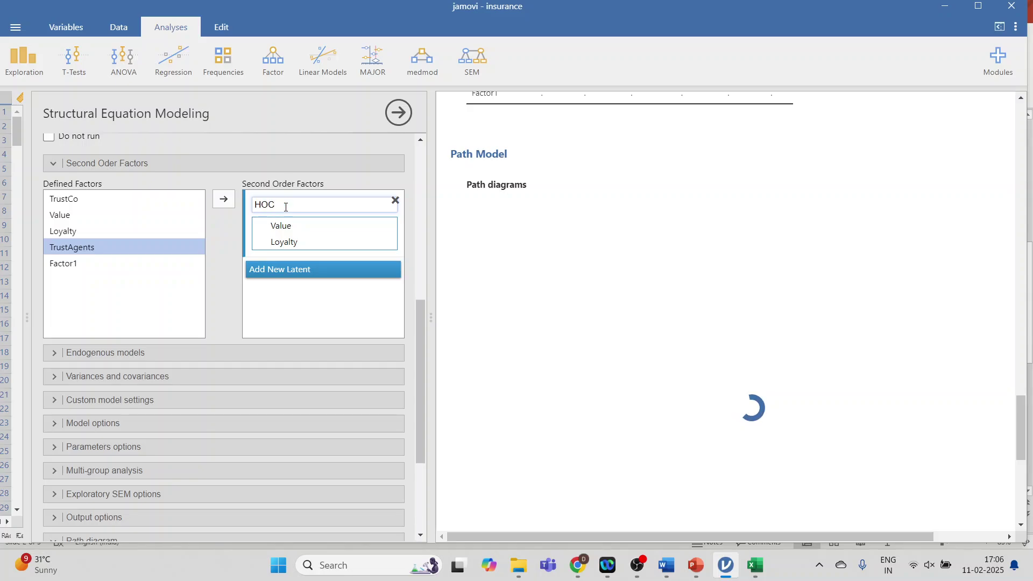
key(Return)
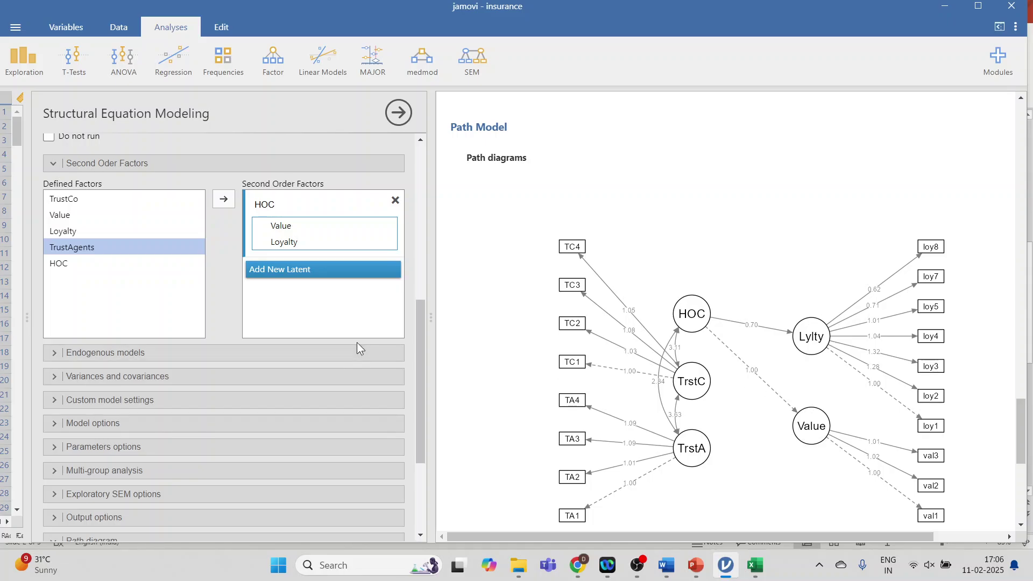
click(55, 352)
scroll(176, 346, down, 3)
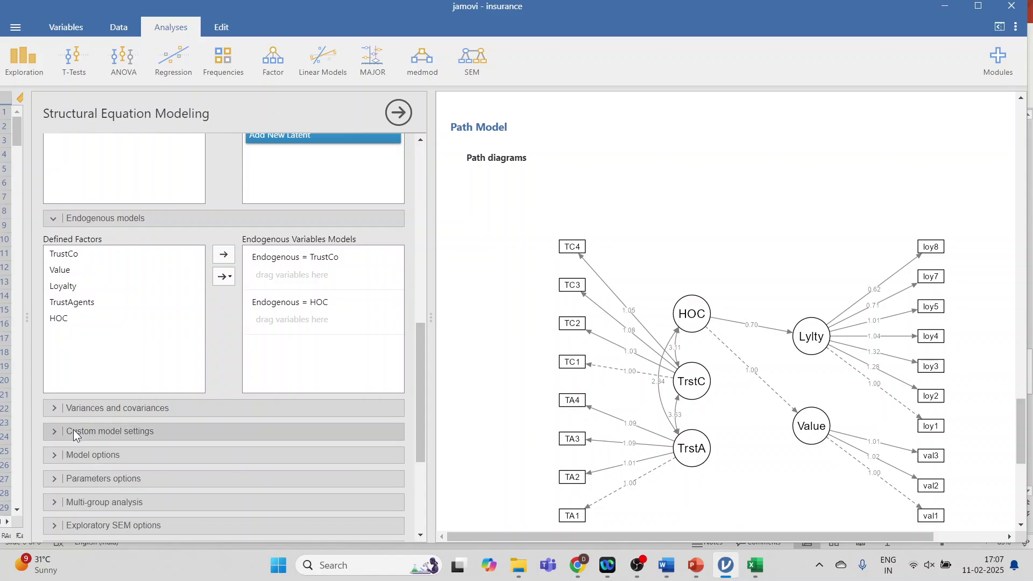
Add custom directive TrustAgents~HOC and rerun, showing HOC predicting TrstA (1.15).
scroll(73, 428, down, 2)
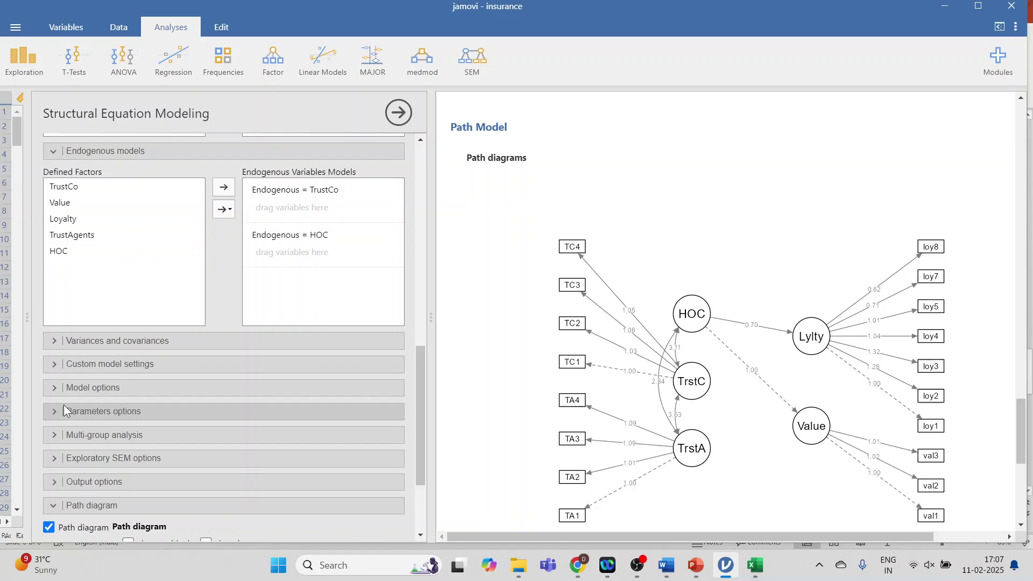
click(54, 364)
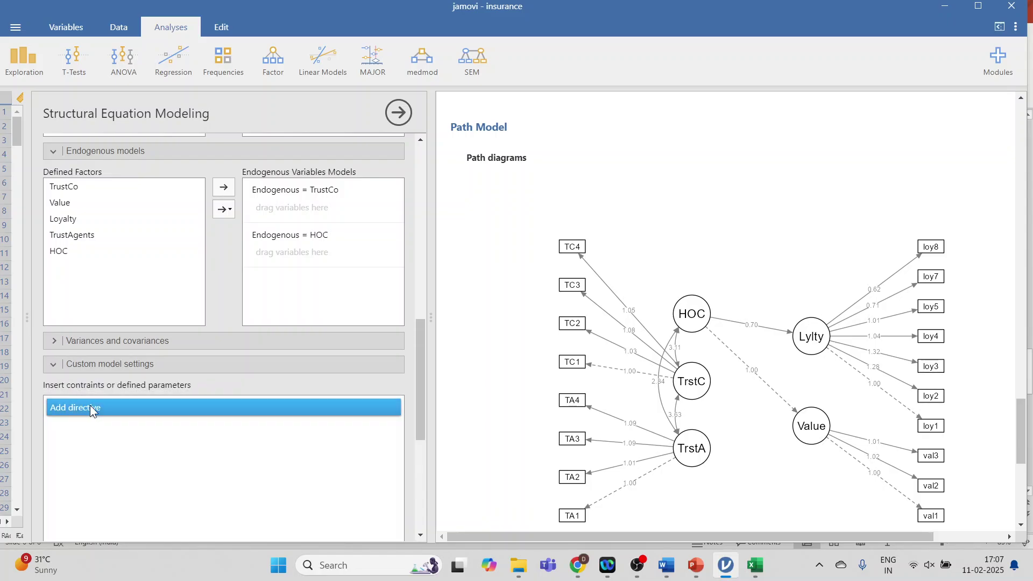
click(89, 404)
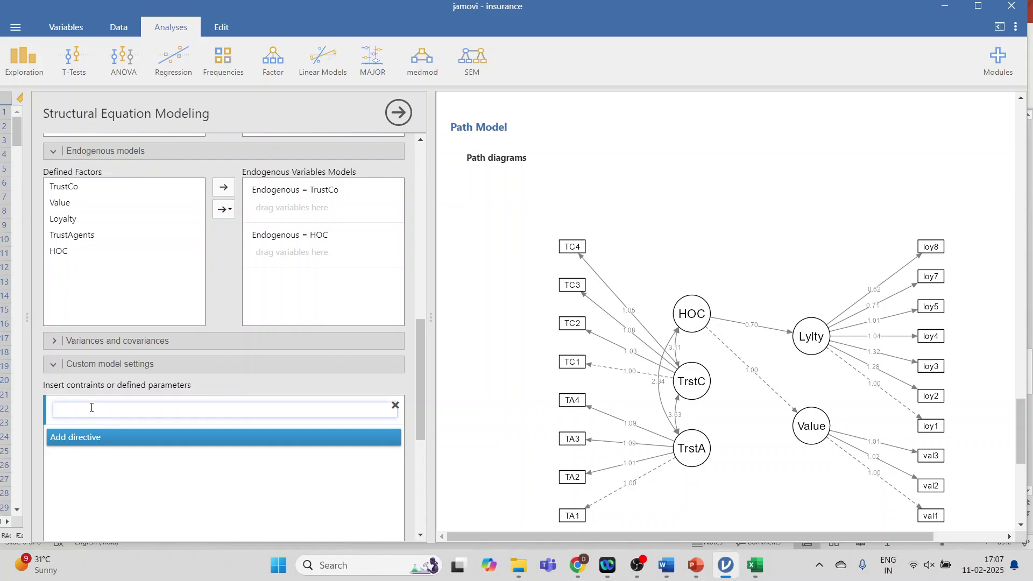
text(TrustAgents~HOC)
key(Return)
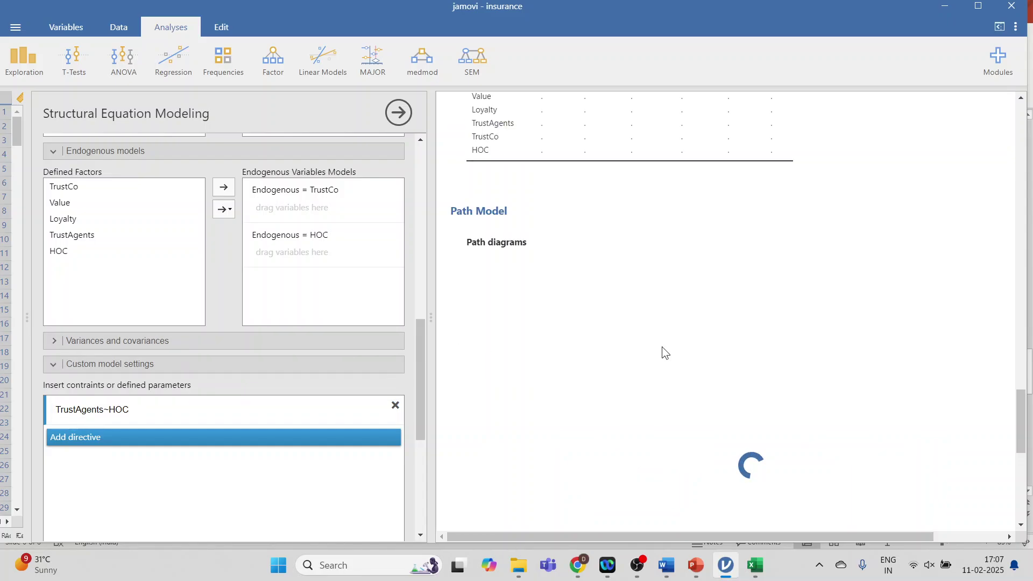
scroll(662, 347, down, 3)
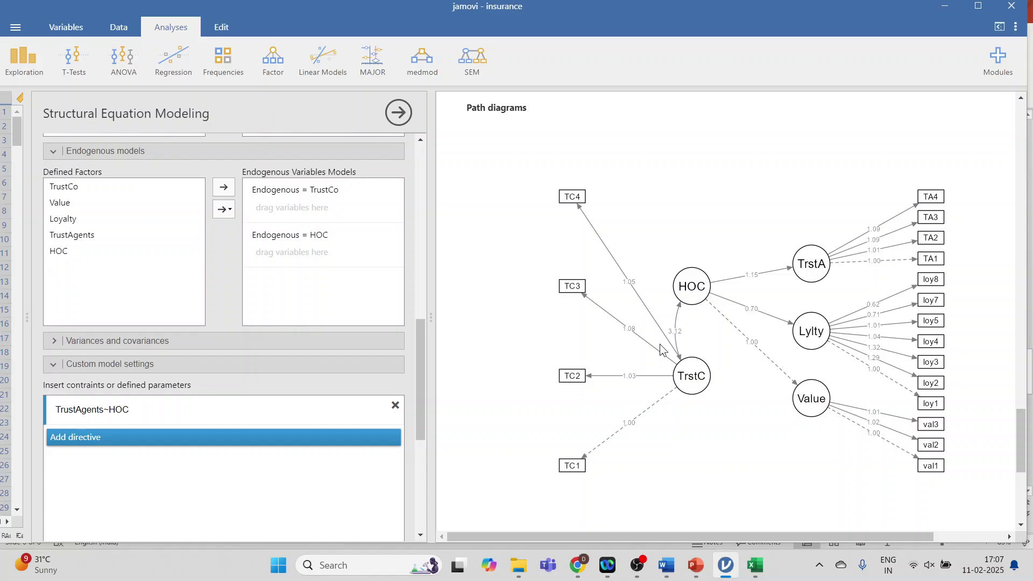
scroll(659, 344, down, 1)
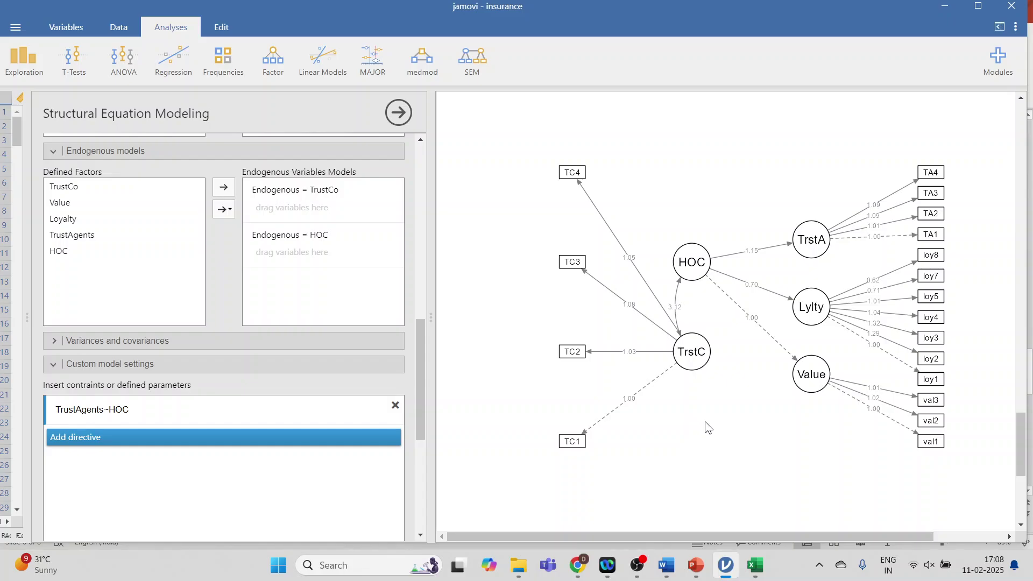
scroll(704, 421, up, 5)
scroll(697, 396, up, 15)
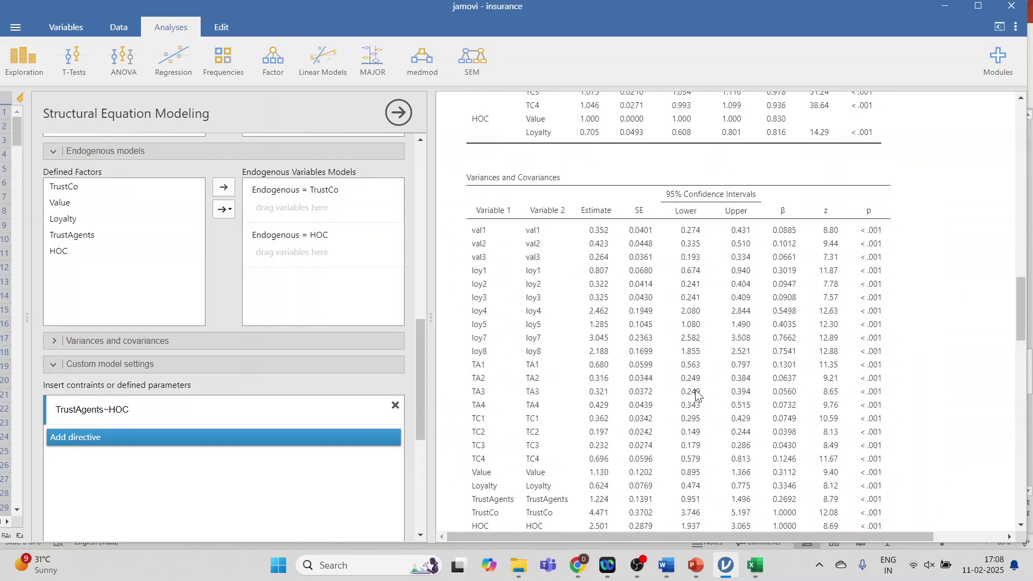
scroll(695, 393, up, 8)
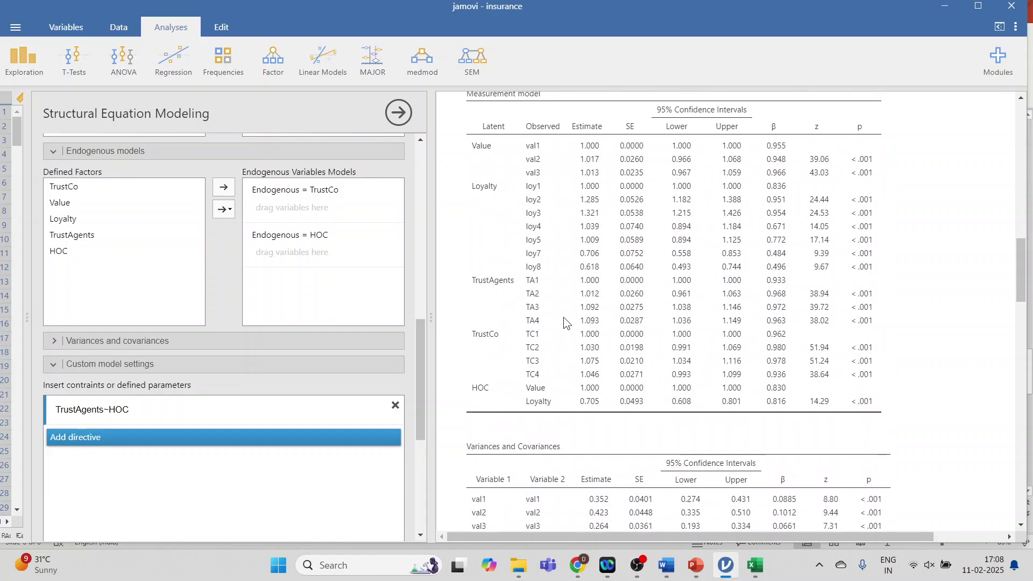
scroll(559, 319, up, 2)
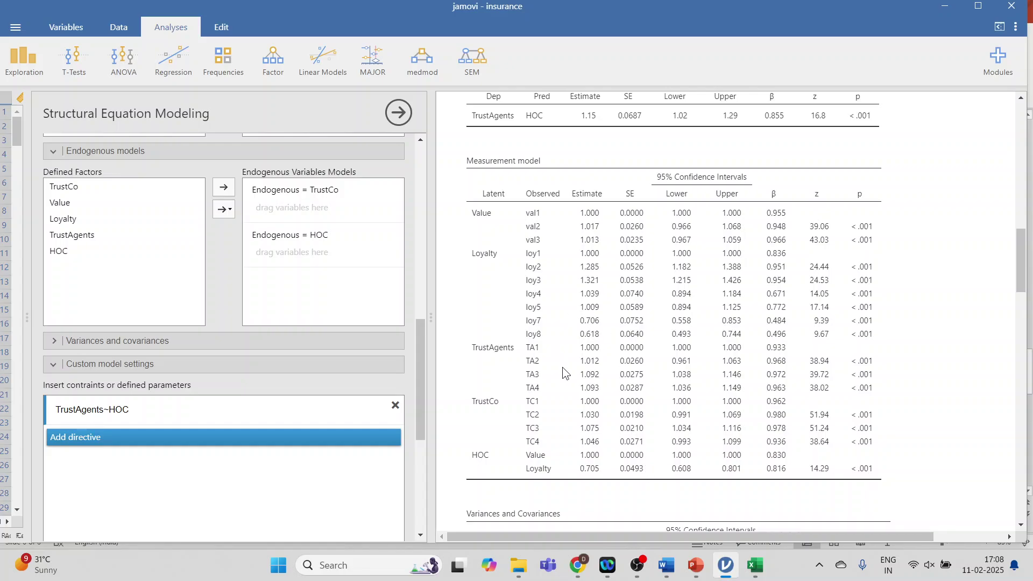
scroll(562, 367, up, 4)
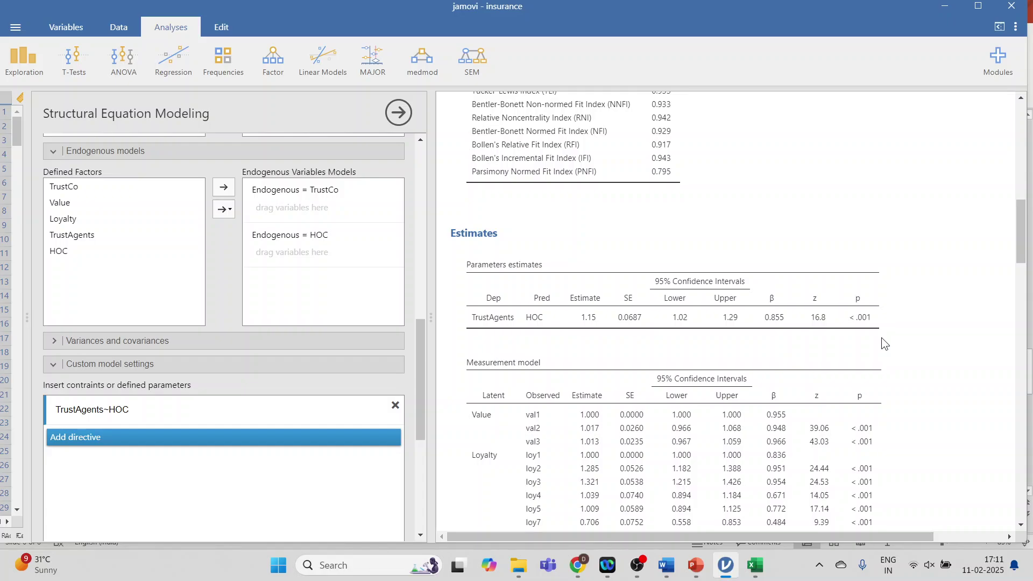
Change the directive to TrustCo~HOC and review the estimate 1.25, p < .001.
click(103, 409)
click(103, 409)
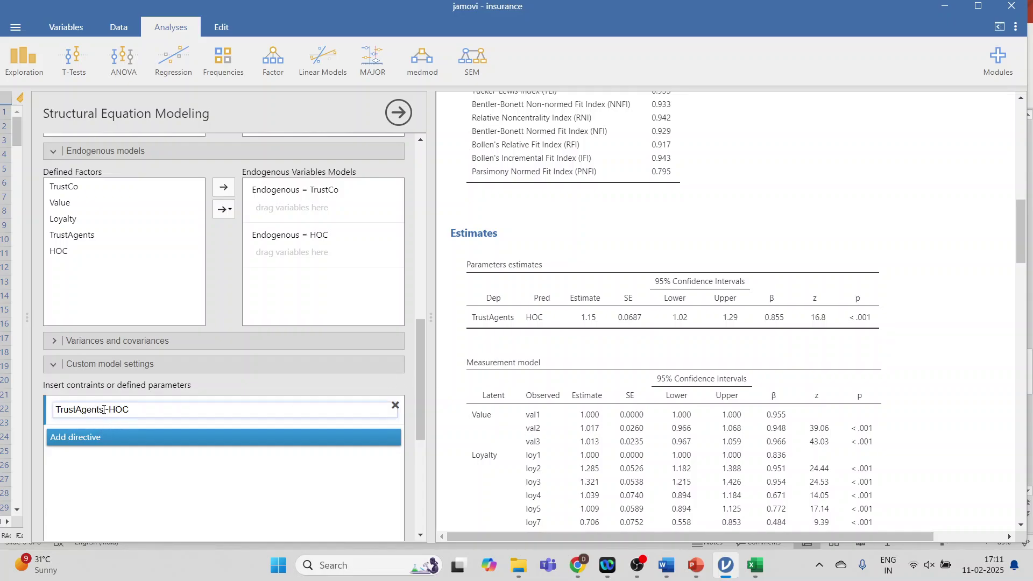
key(BackSpace)
key(BackSpace)
key(BackSpace)
key(BackSpace)
key(BackSpace)
key(BackSpace)
text(Co)
key(Return)
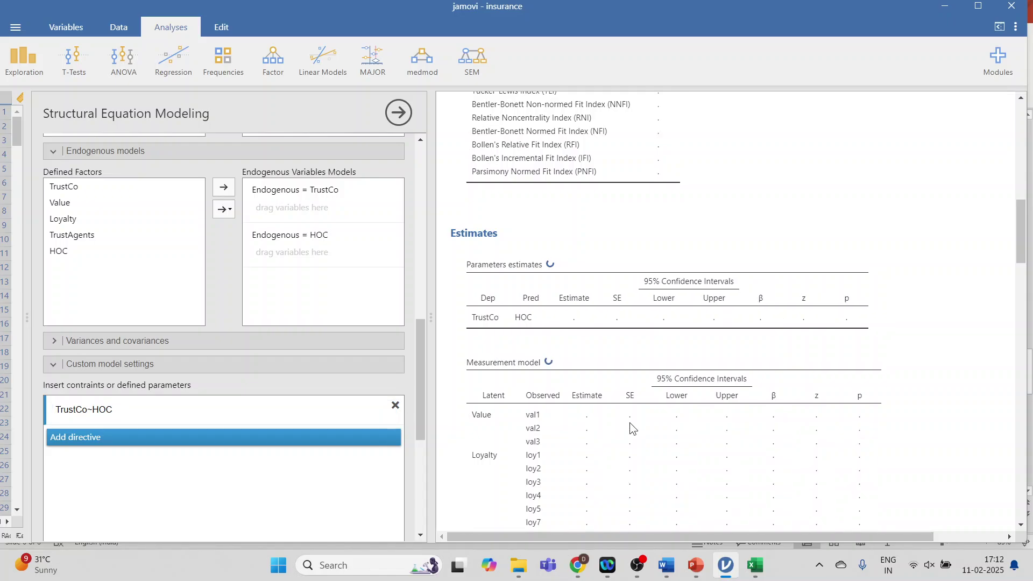
scroll(861, 370, down, 15)
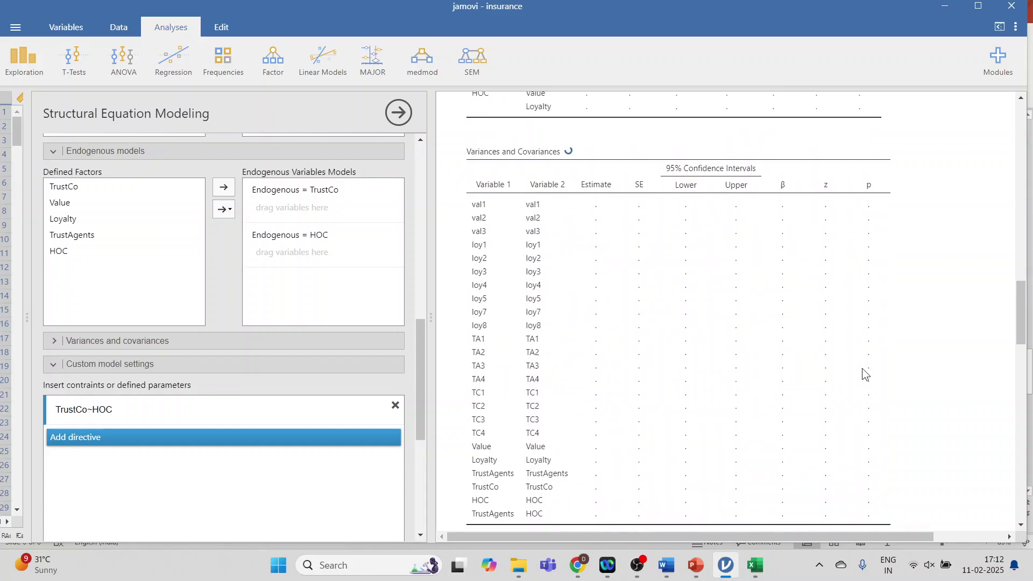
scroll(862, 368, down, 7)
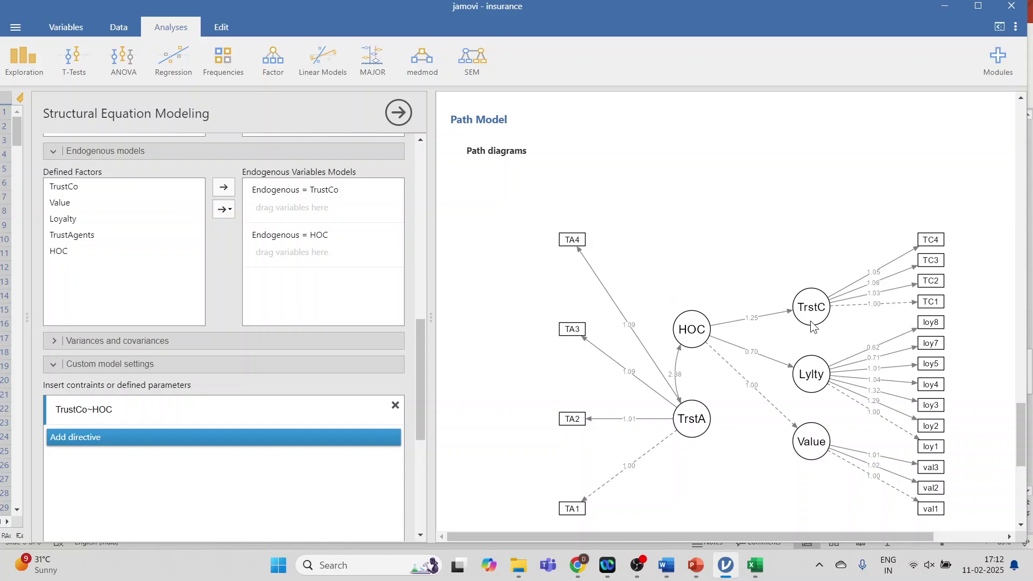
scroll(724, 260, up, 10)
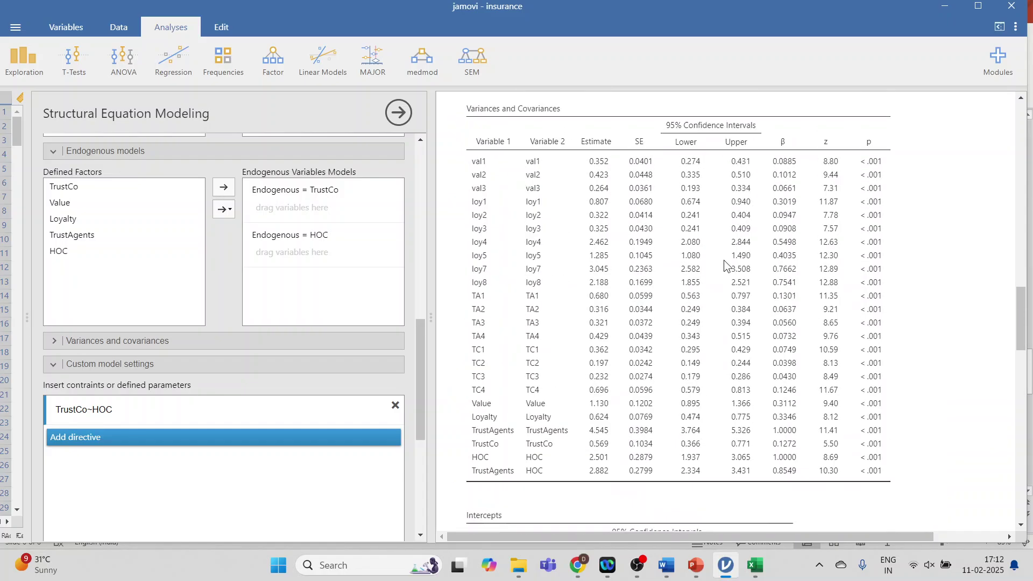
scroll(724, 260, up, 6)
scroll(724, 261, up, 5)
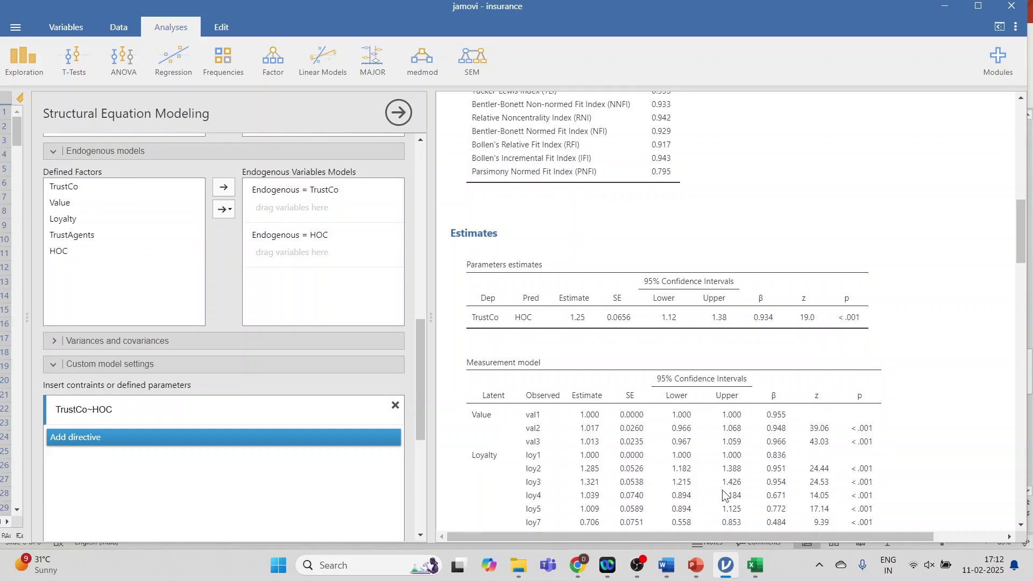
Return to the Higher Order Construct deck and present slide 3, Thank You.
mouse_move(695, 570)
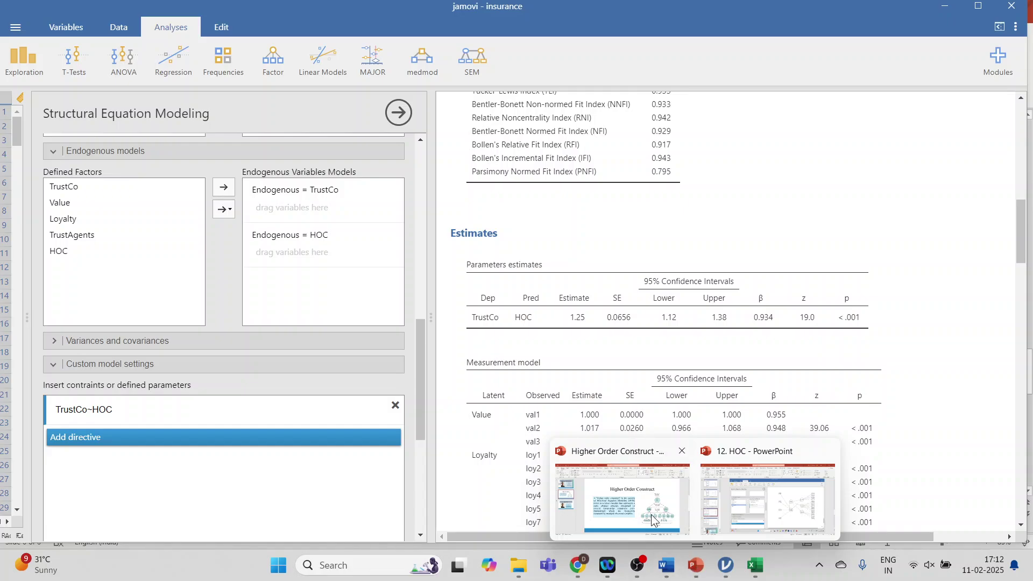
click(622, 498)
key(Page_Down)
click(886, 541)
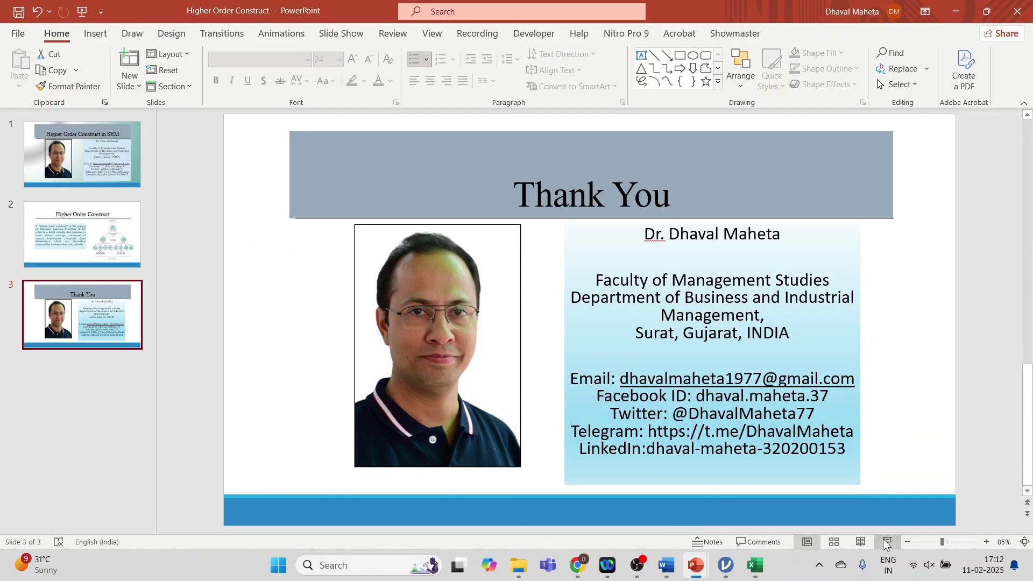